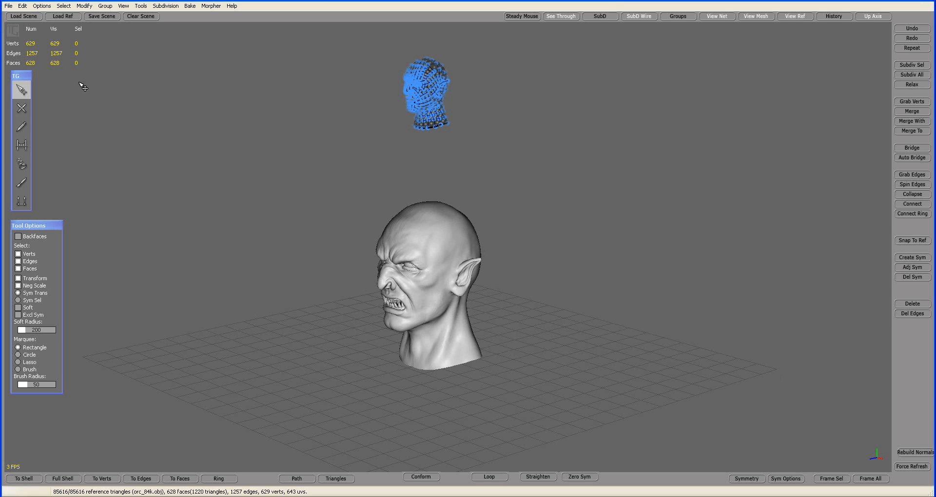
Step: Save the scene as an Alias OBJ file over LOW-SCENE.obj in the MESH folder, replacing the existing file
left_click(8, 6)
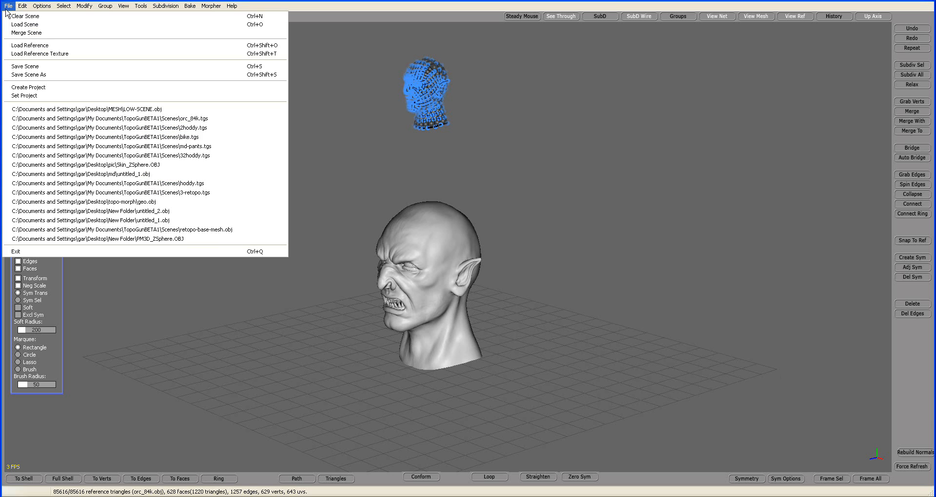
left_click(23, 75)
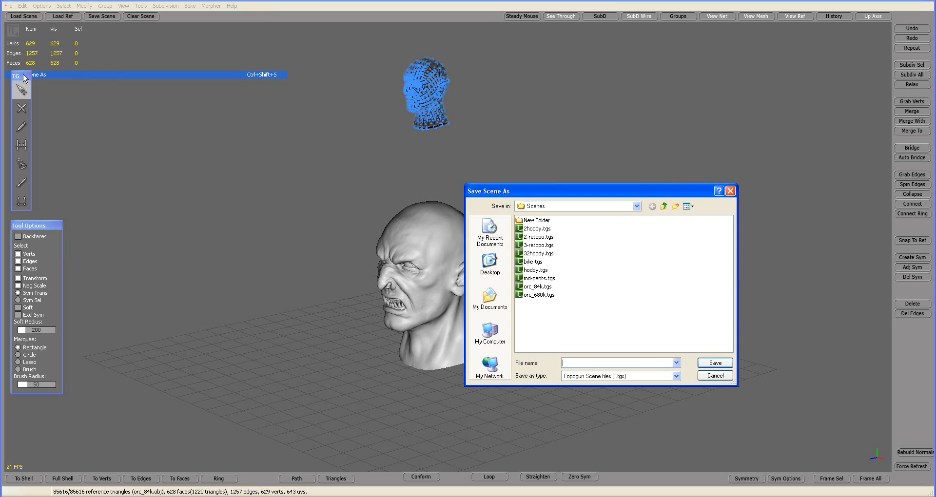
left_click(547, 209)
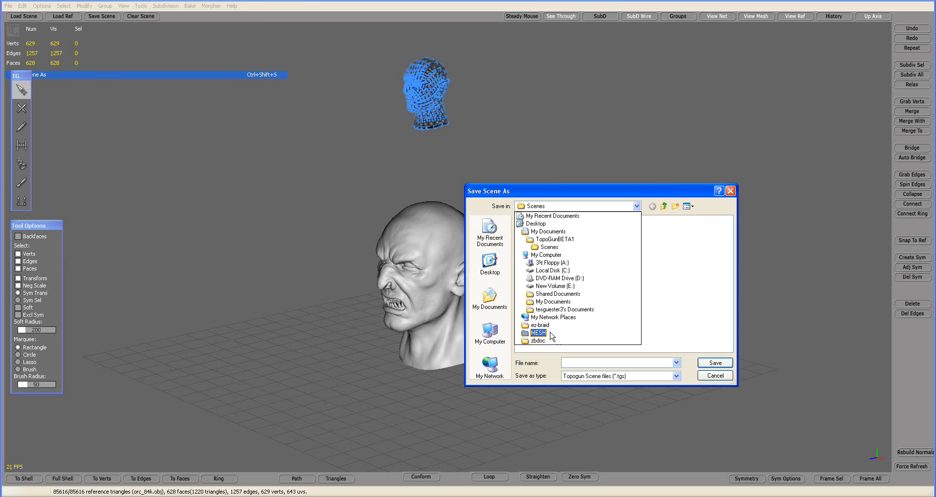
left_click(550, 334)
left_click(676, 376)
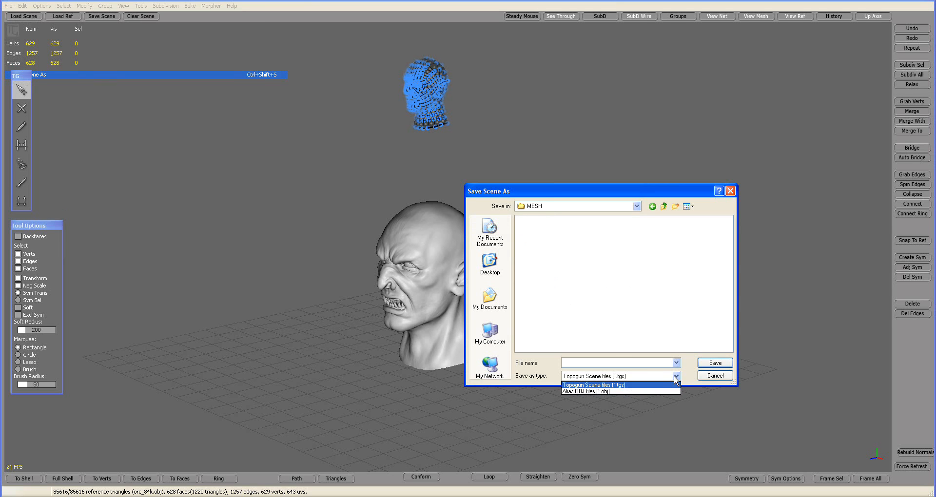
left_click(651, 391)
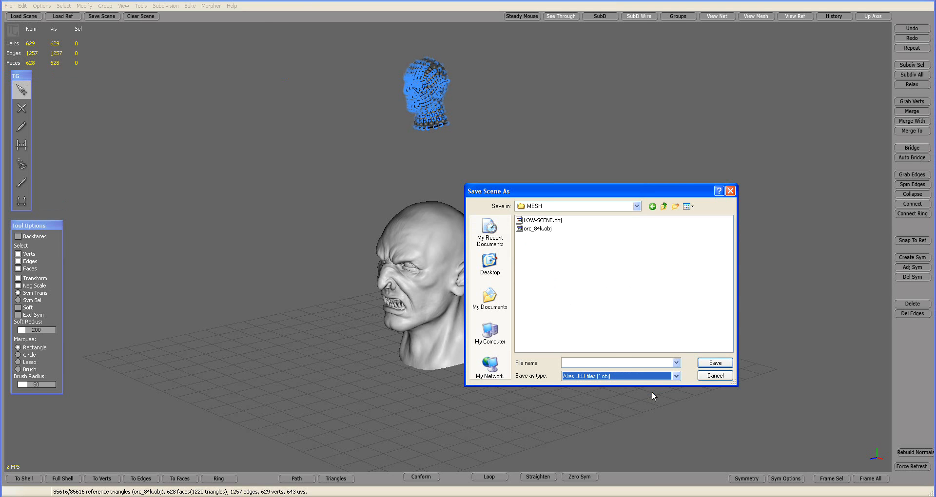
left_click(550, 221)
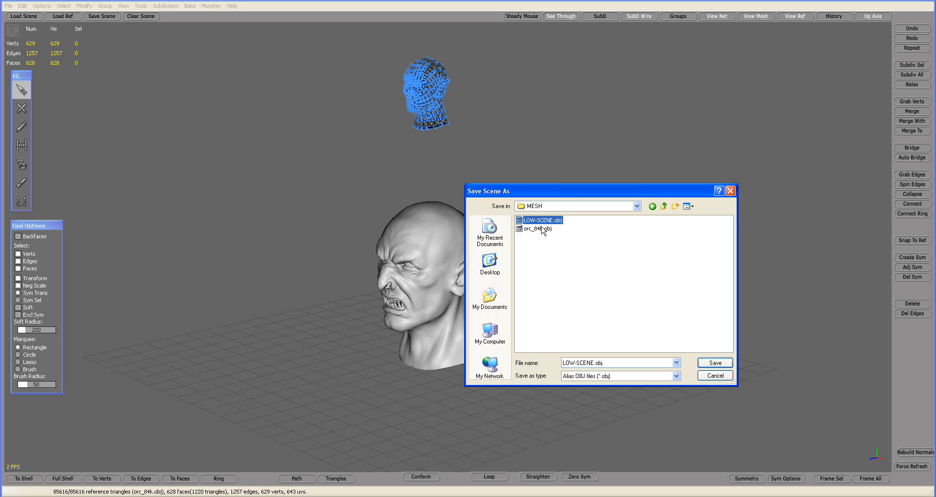
left_click(536, 220)
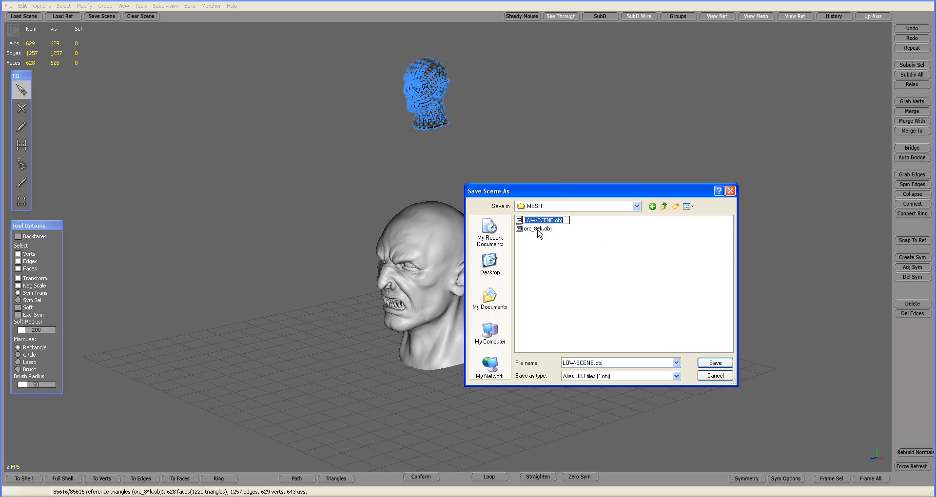
left_click(518, 220)
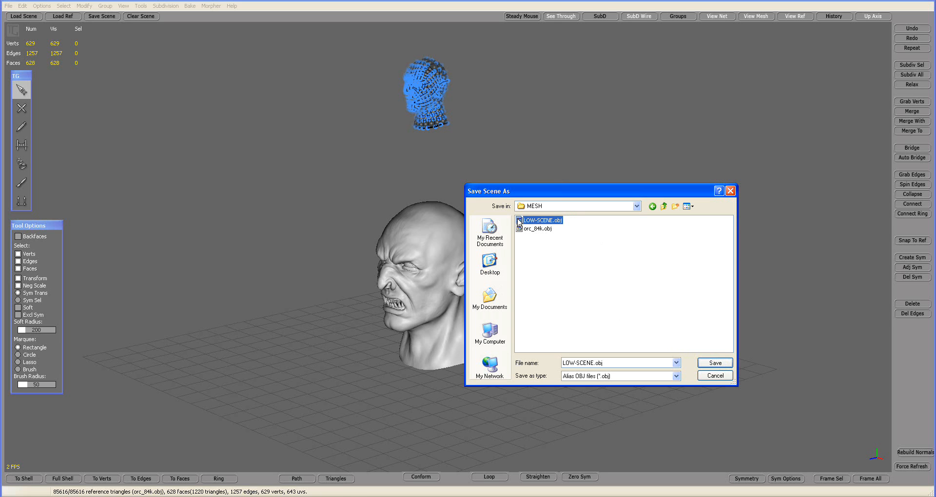
left_click(715, 363)
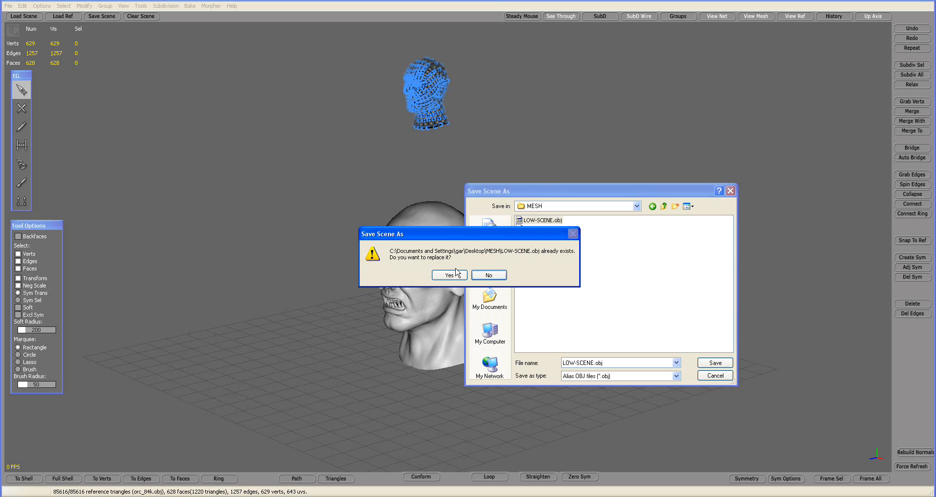
left_click(453, 275)
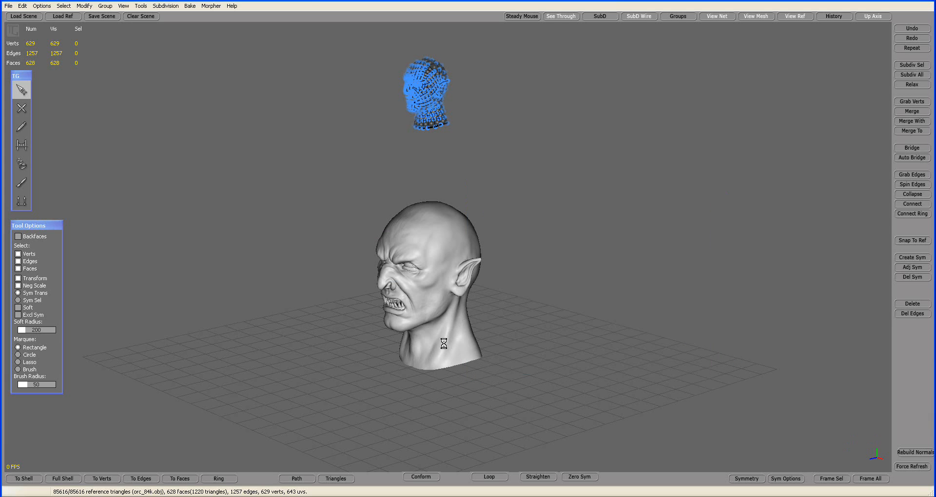
Step: Toggle the visibility of the reference head off and on to view the low-poly mesh by itself
left_click(789, 18)
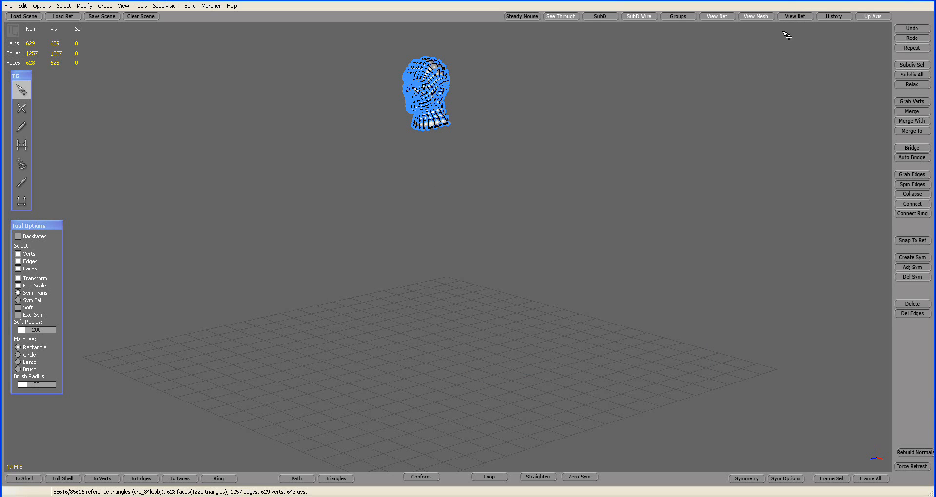
left_click(792, 17)
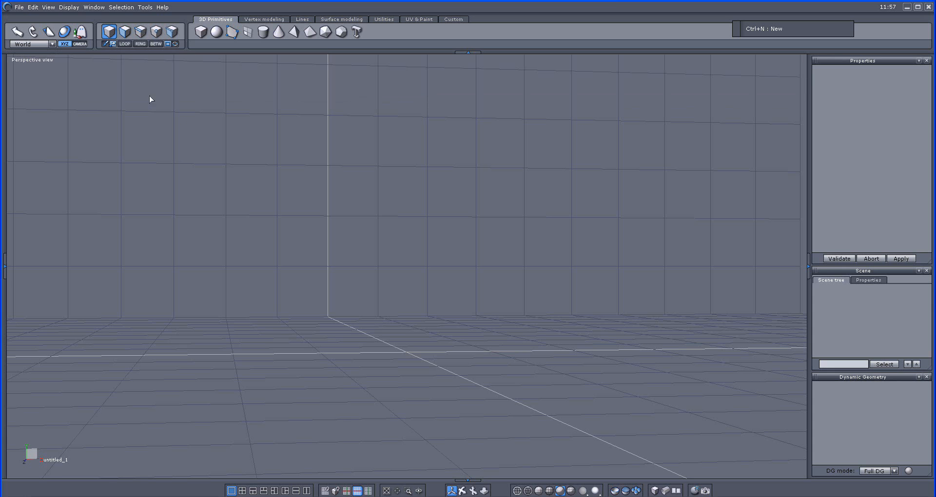
Step: Switch to Hexagon and open orc_84k.obj from the MESH folder with an import scale factor of 0.010
left_click(19, 7)
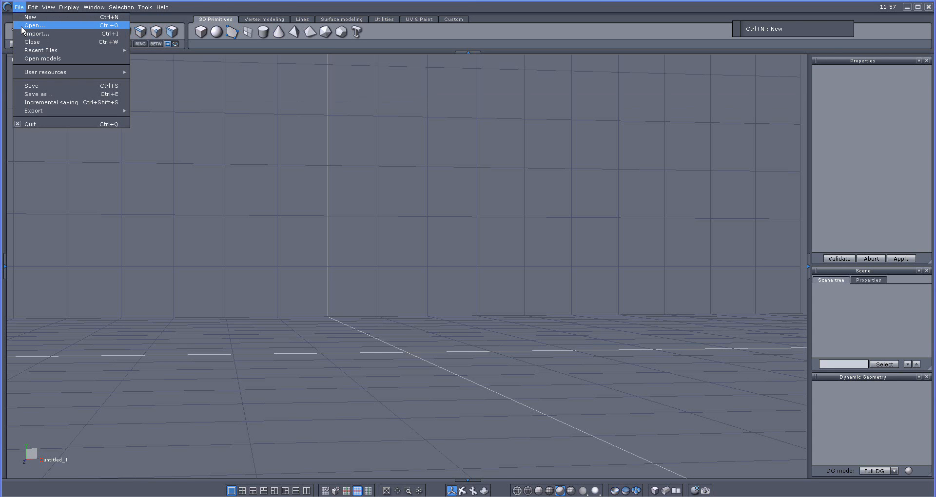
left_click(22, 27)
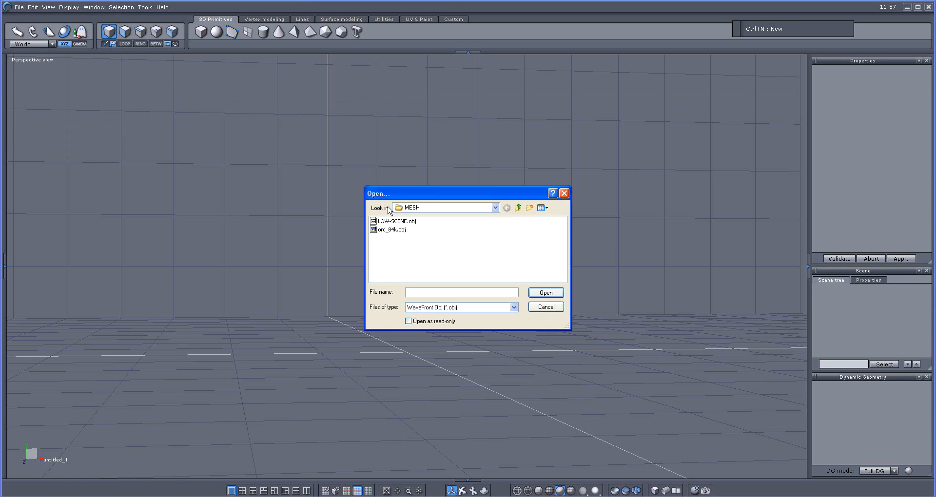
left_click(393, 229)
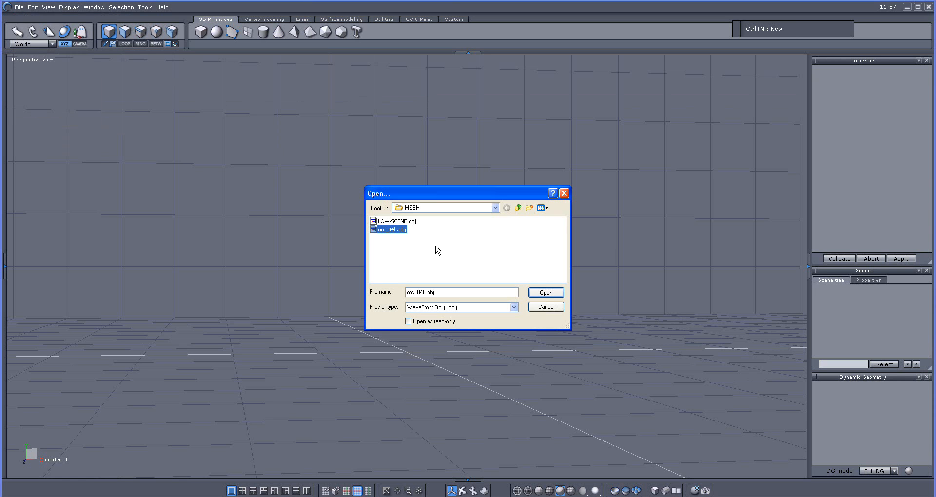
left_click(540, 292)
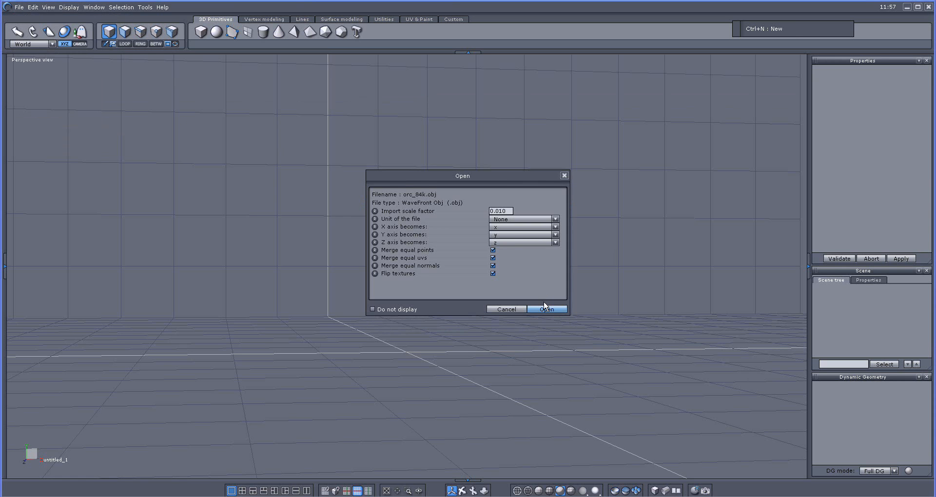
left_click(545, 310)
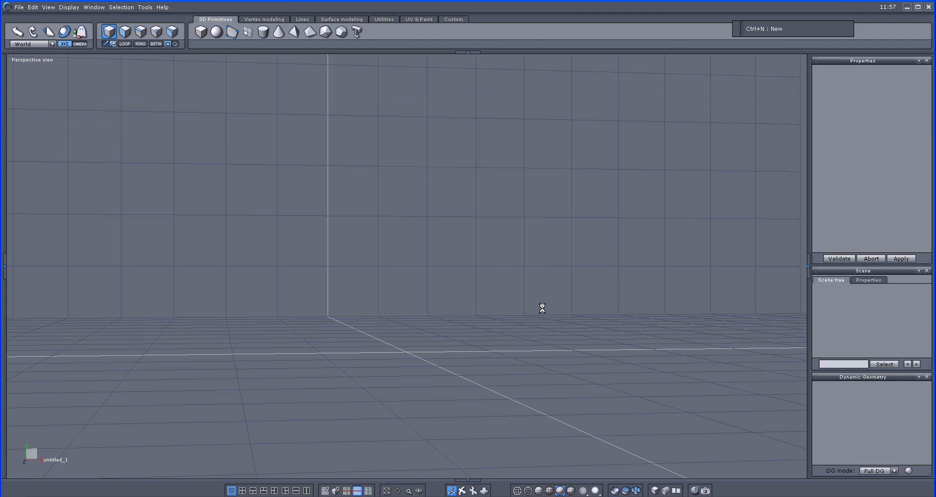
scroll(541, 310, "down", 3)
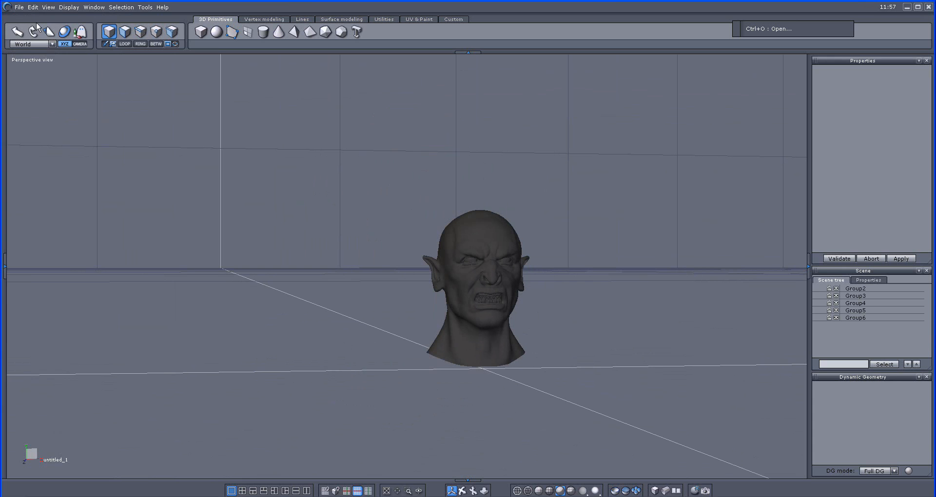
Step: Import LOW-SCENE.obj from the MESH folder into the scene containing the orc head
left_click(20, 8)
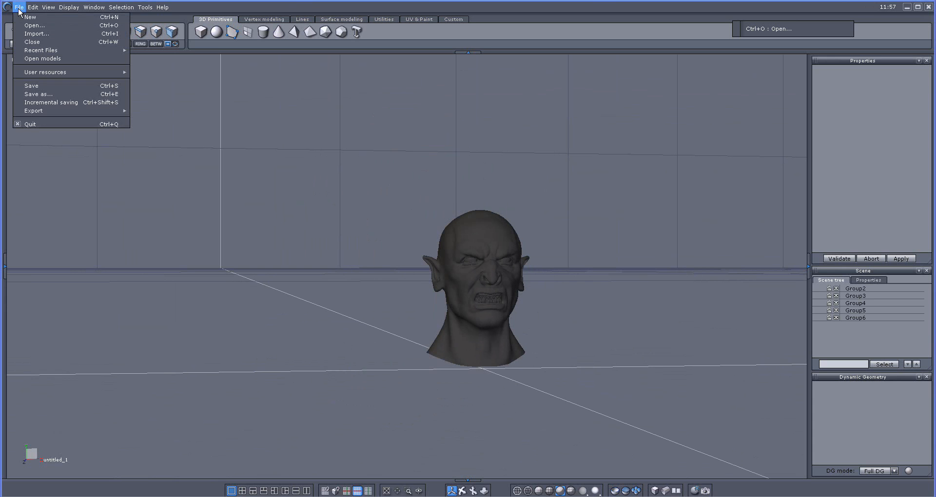
left_click(29, 34)
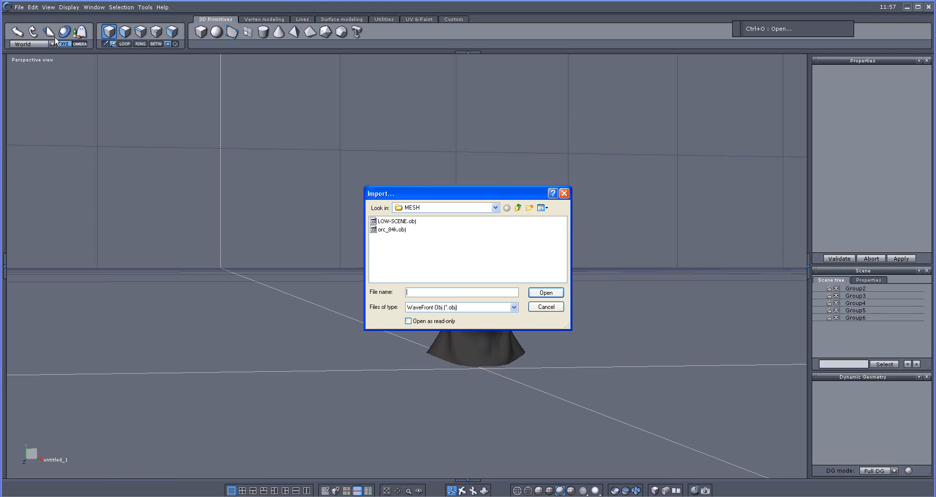
left_click(388, 222)
left_click(546, 292)
left_click(547, 309)
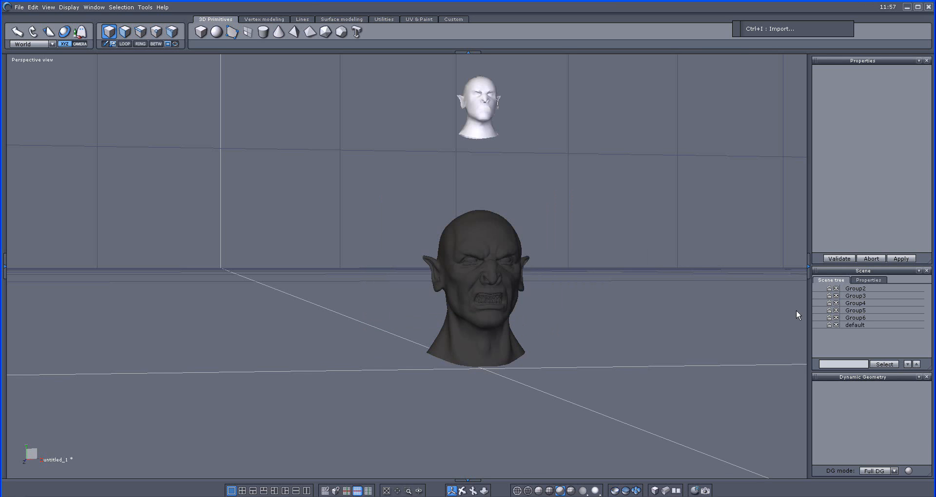
Step: With the low-poly head temporarily hidden, group all parts of the high-poly orc head in the root, leaving both heads shown
left_click(485, 109)
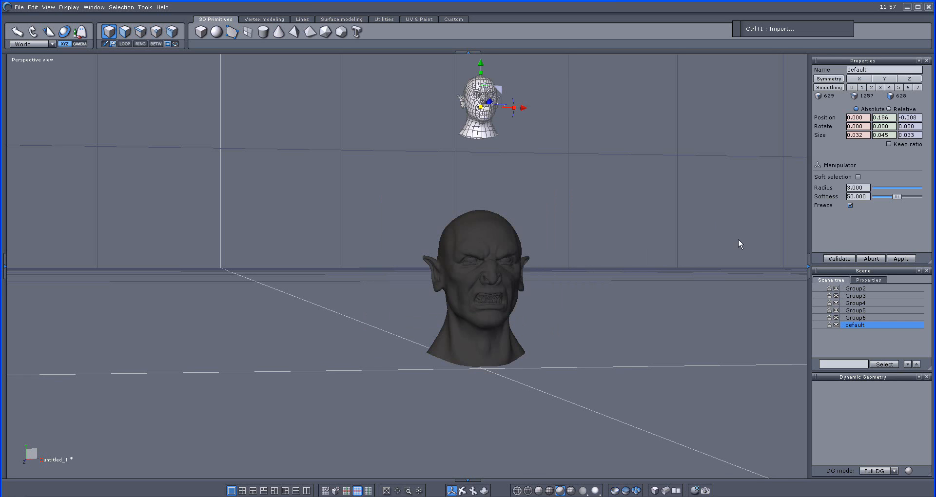
left_click(835, 325)
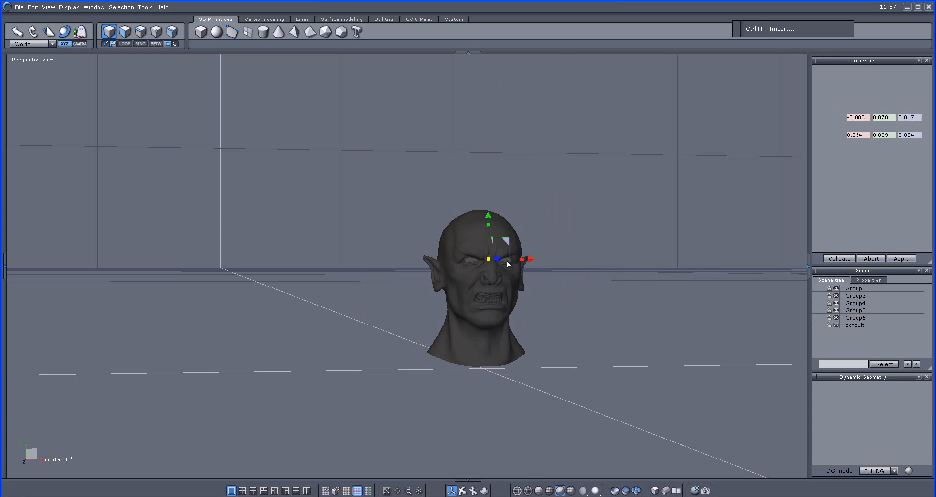
key("ctrl+a")
right_click(862, 310)
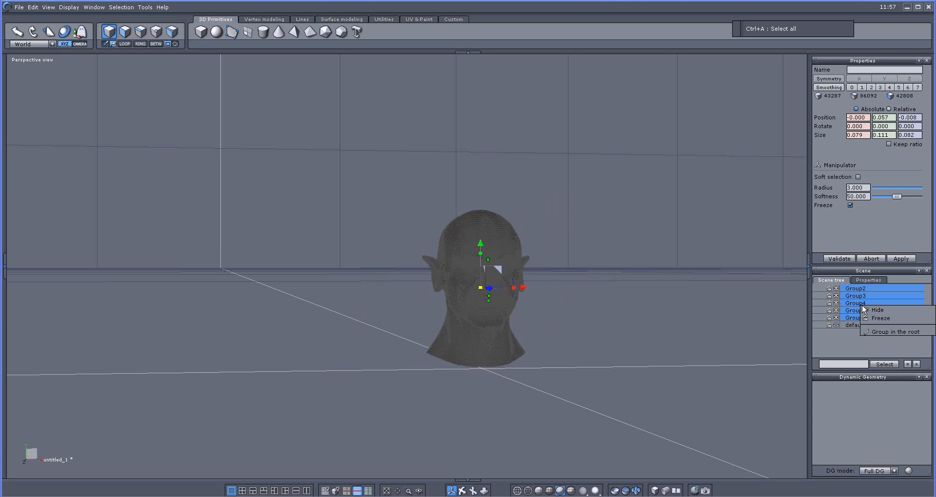
left_click(883, 332)
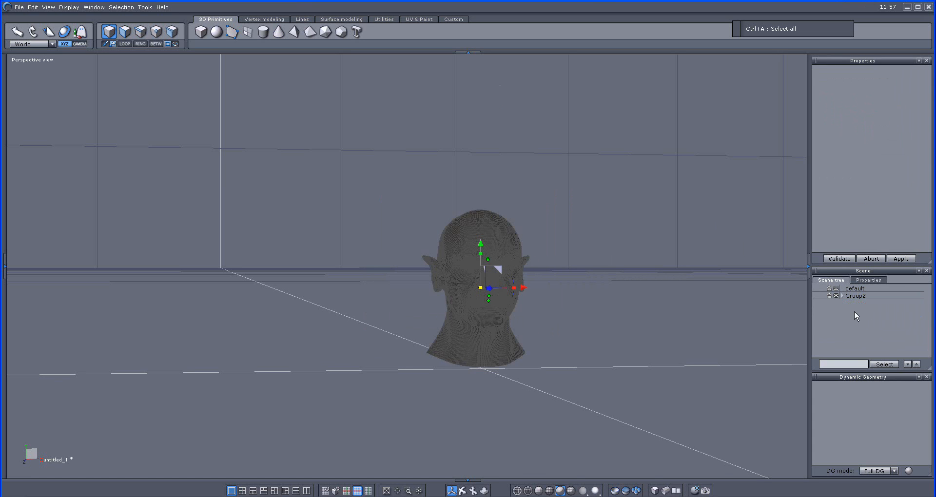
left_click(835, 296)
left_click(835, 296)
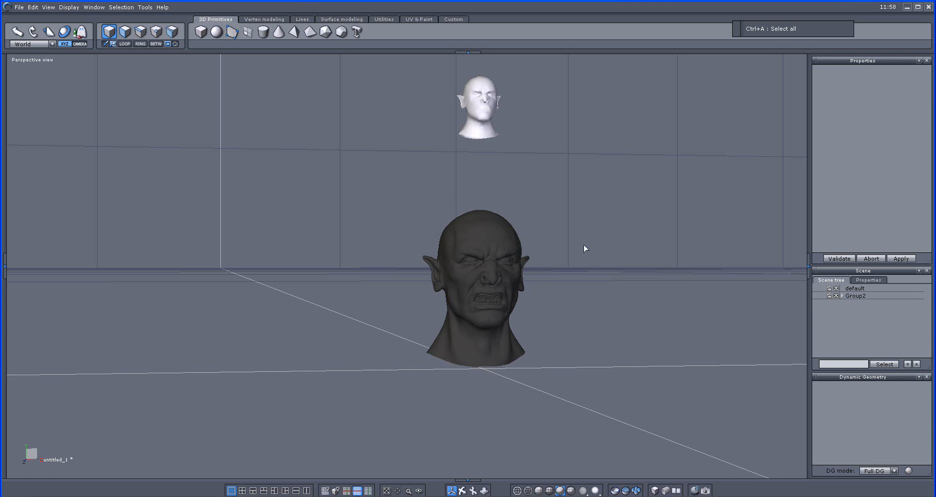
Step: Scale the low-poly head uniformly to about 0.083 × 0.118 × 0.086 and lower it onto the orc head at about Y 0.065
left_click(476, 127)
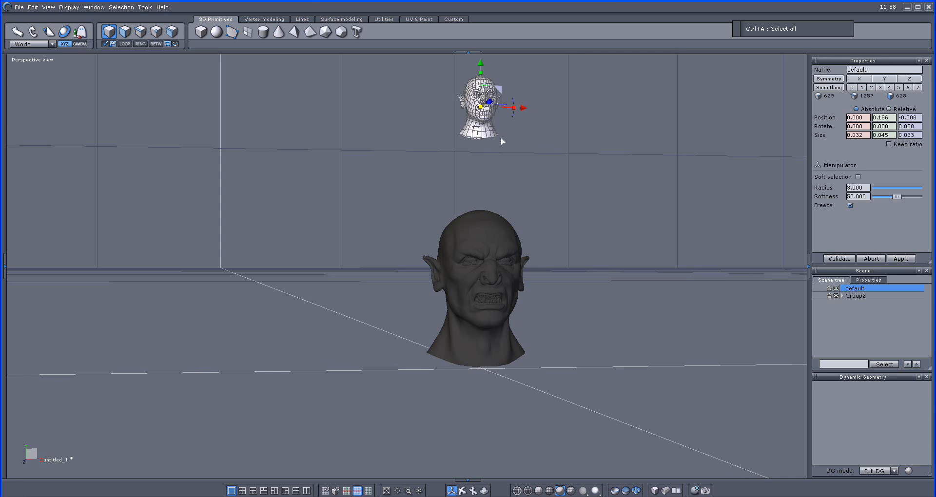
left_click_drag(480, 110, 612, 145)
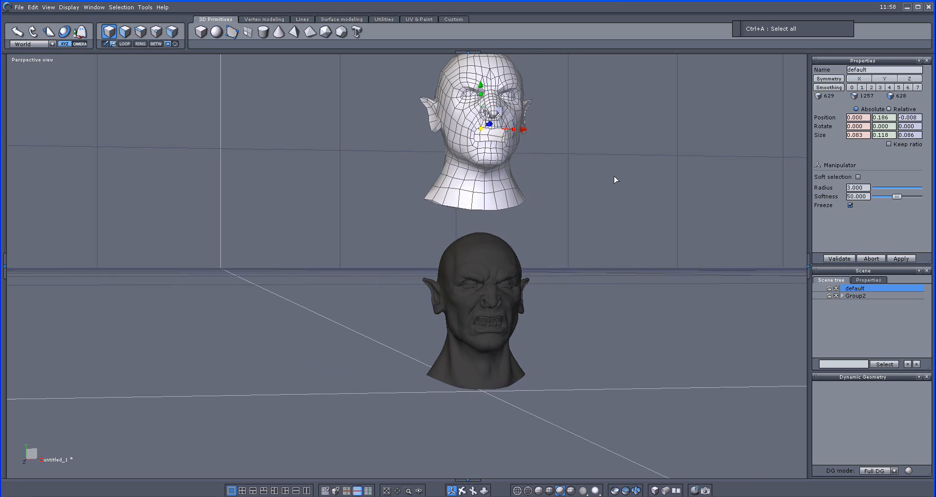
middle_click_drag(614, 174, 612, 188)
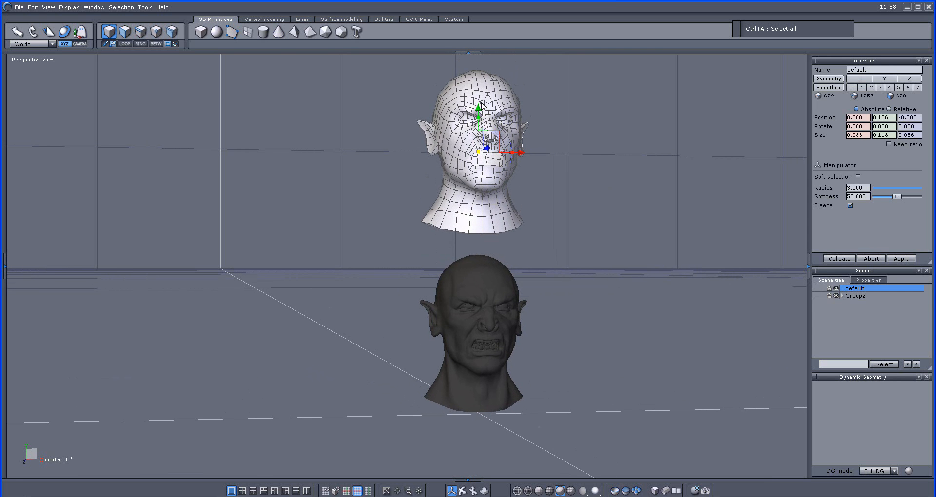
left_click_drag(483, 106, 556, 239)
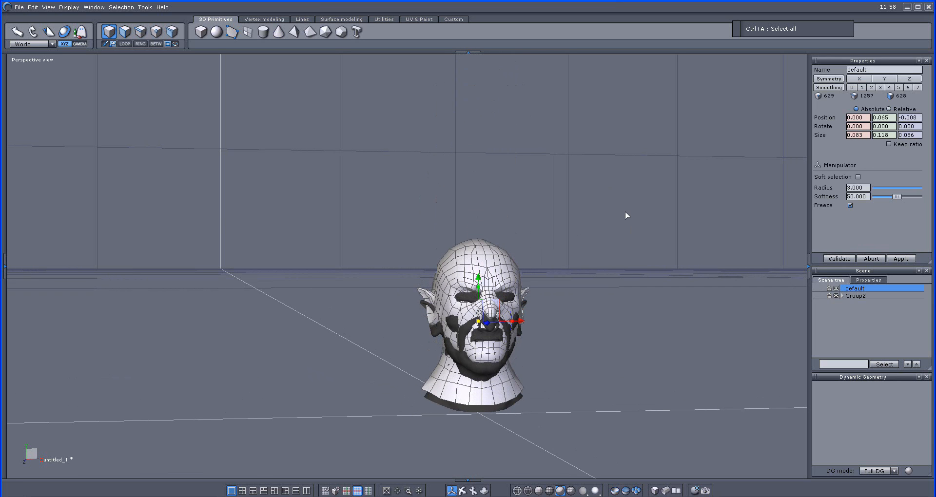
Step: Set the viewport to the top view with face selection and a see-through display of the low-poly head
key("Down")
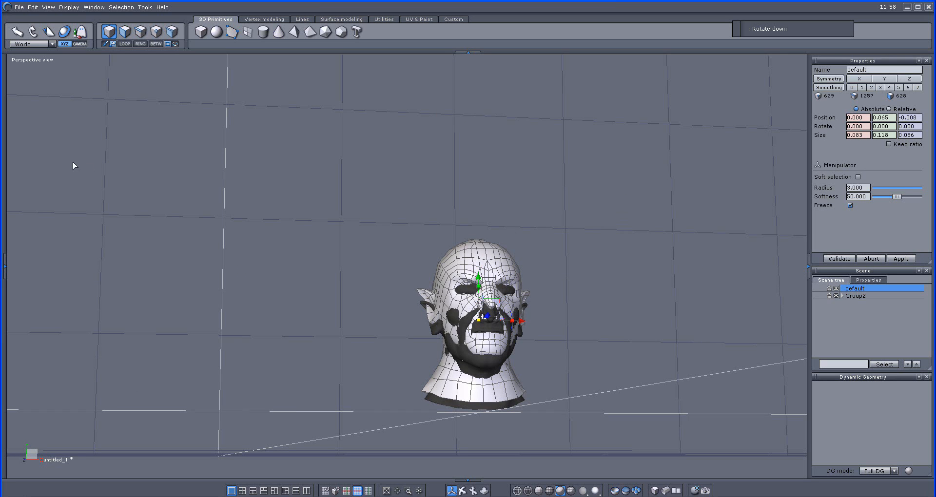
left_click(34, 60)
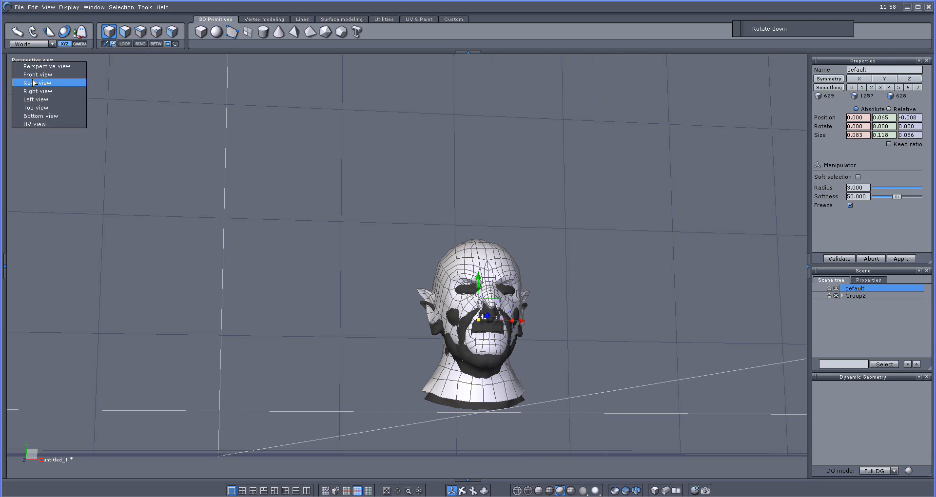
left_click(36, 108)
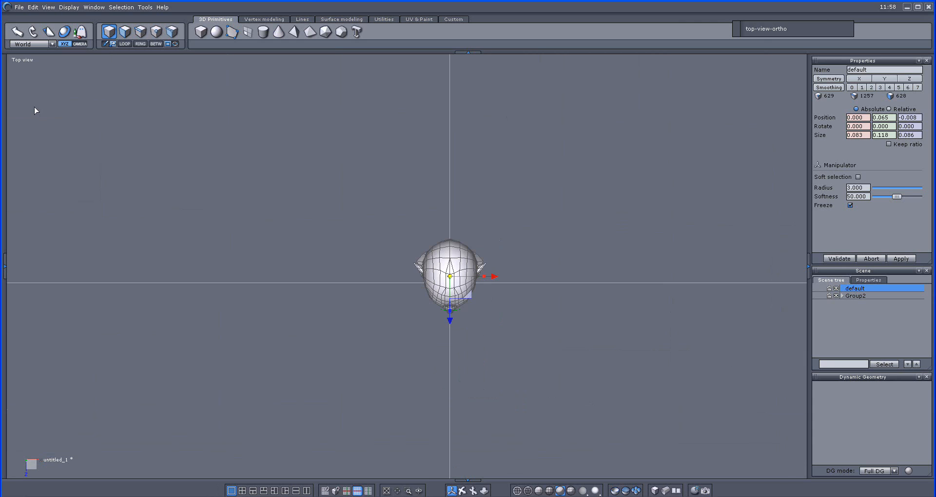
left_click(125, 33)
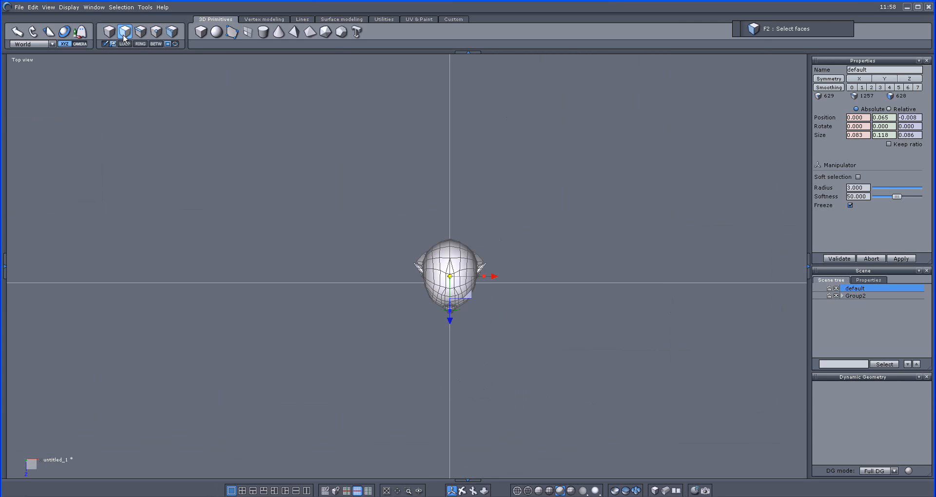
left_click(655, 491)
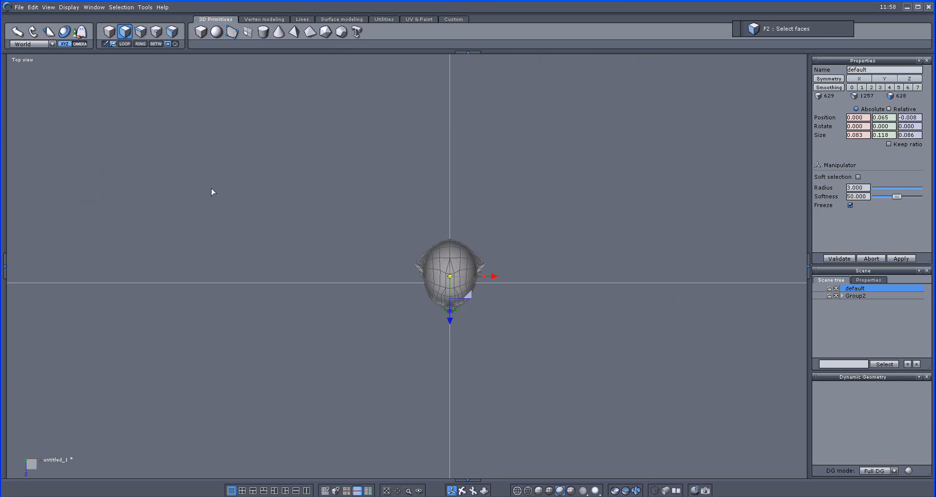
Step: Lower the low-poly head onto the orc head to about Y 0.059 in the perspective view
left_click(20, 60)
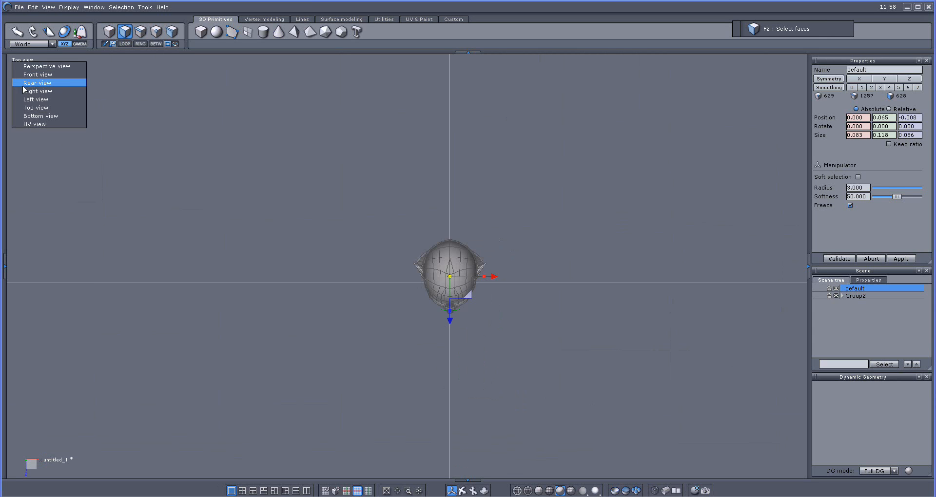
left_click(24, 75)
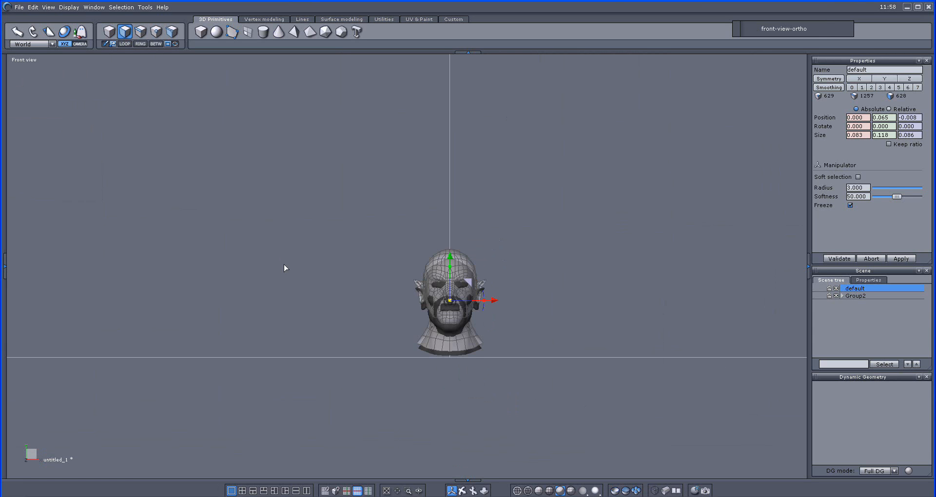
left_click(25, 60)
left_click(29, 68)
right_click_drag(311, 207, 413, 205)
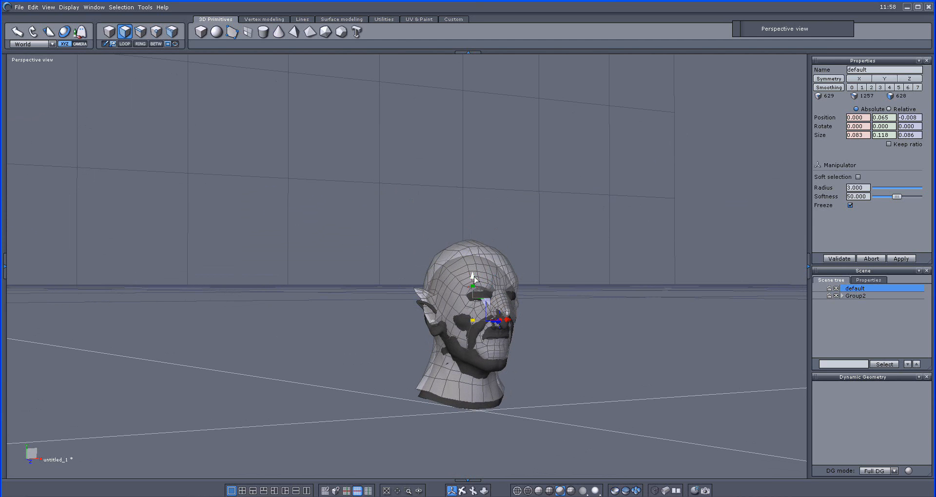
left_click_drag(472, 277, 473, 285)
scroll(569, 340, "down", 3)
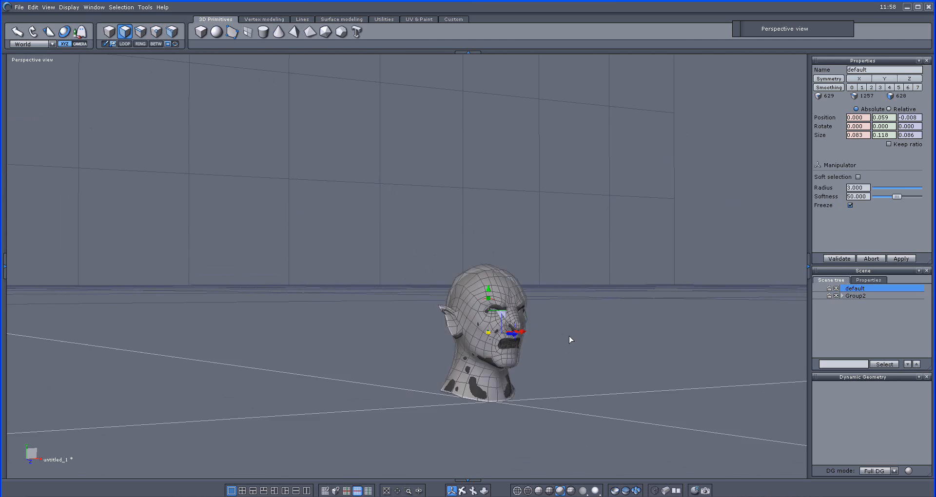
Step: Enlarge the low-poly head uniformly to about 0.087 × 0.123 × 0.090 and shift it forward to about Z -0.007
scroll(568, 338, "up", 6)
middle_click_drag(567, 336, 567, 296)
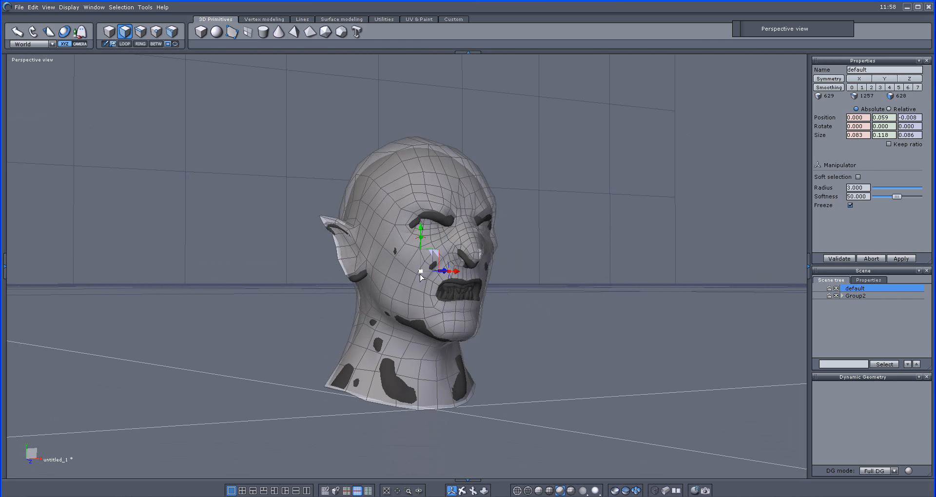
left_click_drag(422, 272, 428, 272)
middle_click_drag(525, 340, 737, 355)
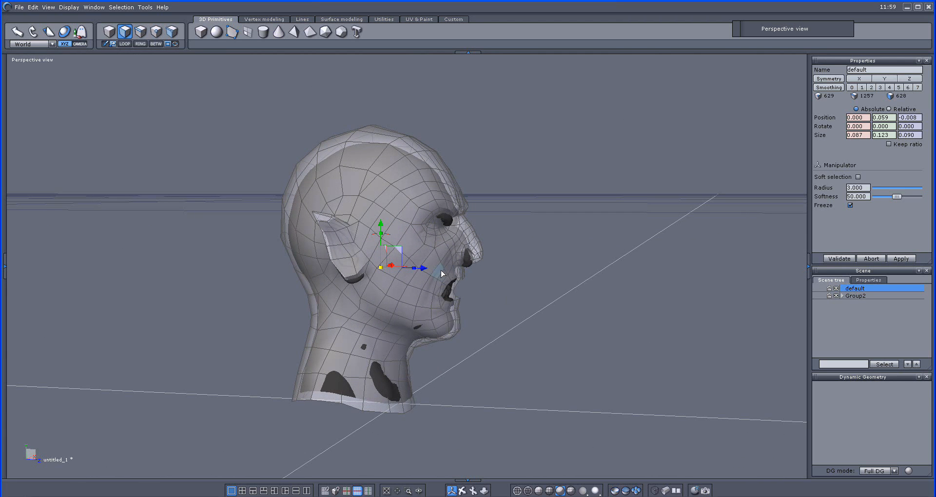
left_click_drag(427, 274, 430, 273)
left_click_drag(430, 273, 430, 272)
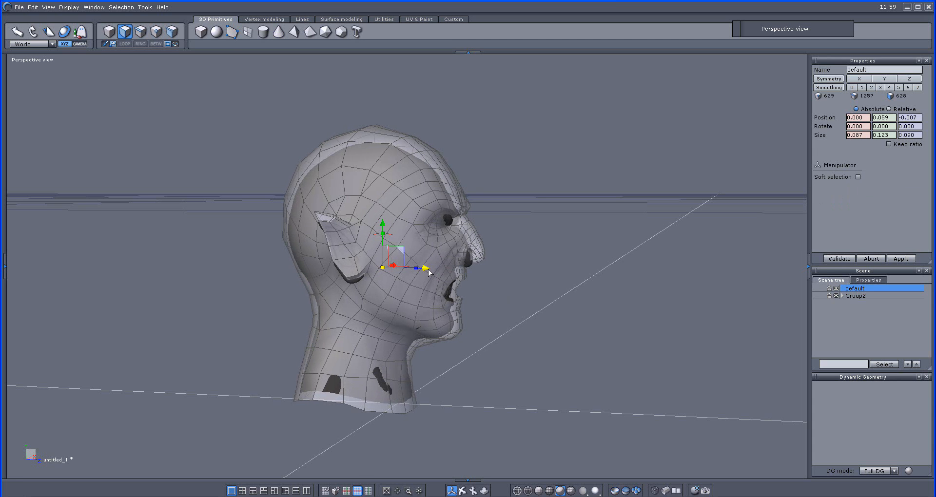
mouse_move(528, 319)
middle_mouse_down()
mouse_move(228, 306)
mouse_move(543, 324)
middle_mouse_up()
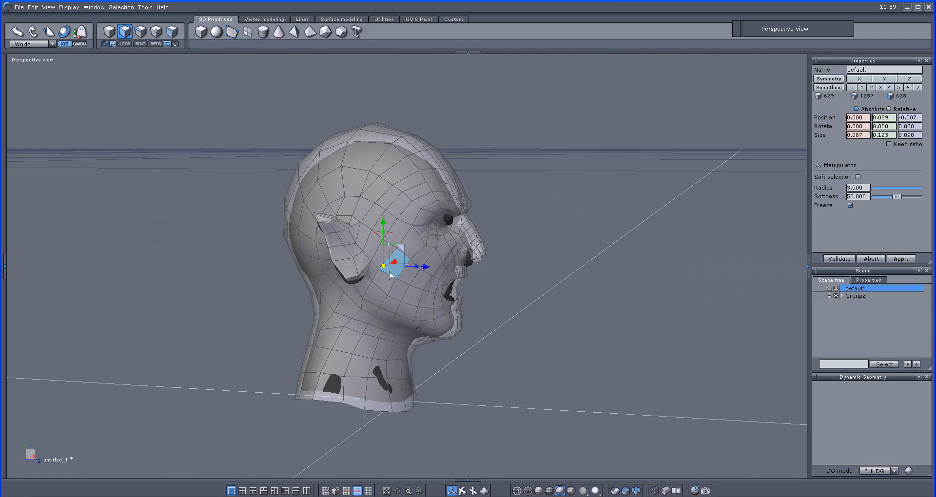
Step: Refine the low-poly head's uniform size to about 0.087 × 0.122 × 0.089 and its depth position to about Z -0.006
left_click_drag(383, 268, 430, 269)
middle_click_drag(516, 309, 253, 306)
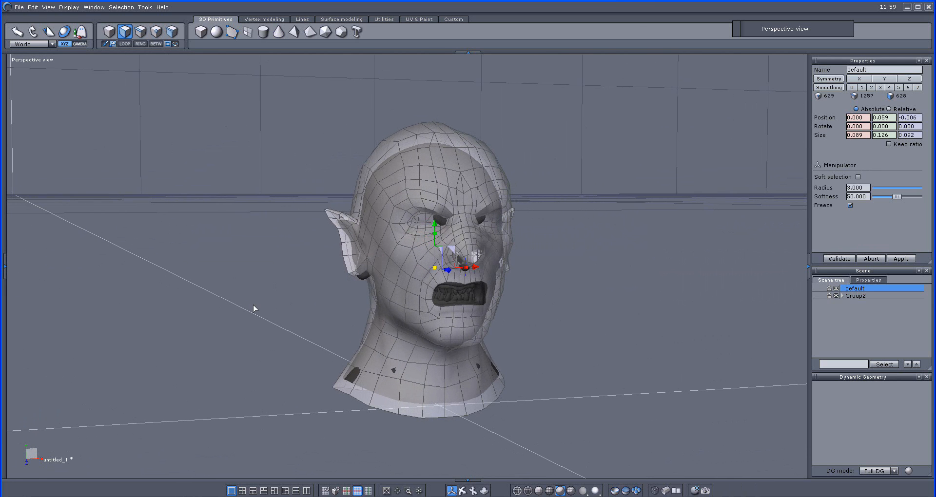
left_click_drag(434, 268, 436, 226)
right_click_drag(309, 282, 597, 307)
left_click_drag(379, 268, 382, 271)
right_click_drag(537, 324, 406, 331)
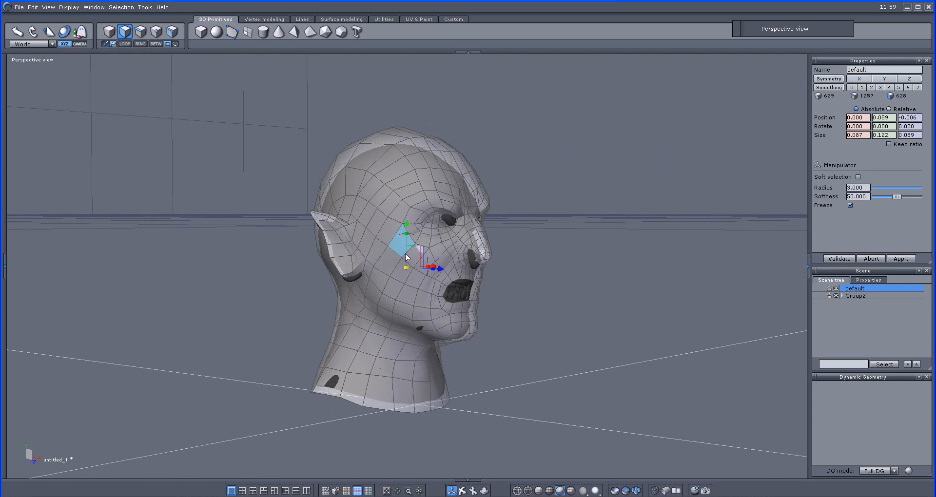
Step: Move the low-poly head back to about Z -0.008 and down to about Y 0.057 to align it with the orc head
right_click_drag(521, 315, 613, 337)
left_click_drag(431, 270, 427, 268)
left_click_drag(383, 222, 385, 229)
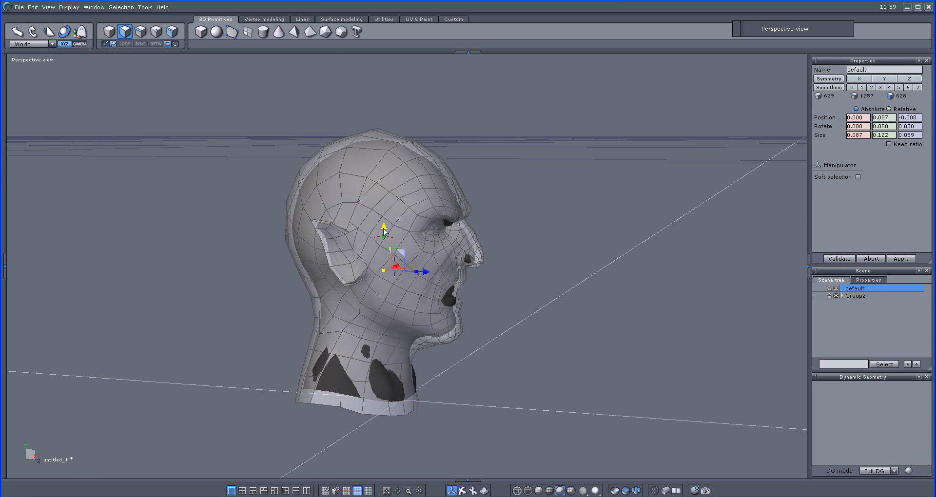
middle_click_drag(383, 229, 316, 293)
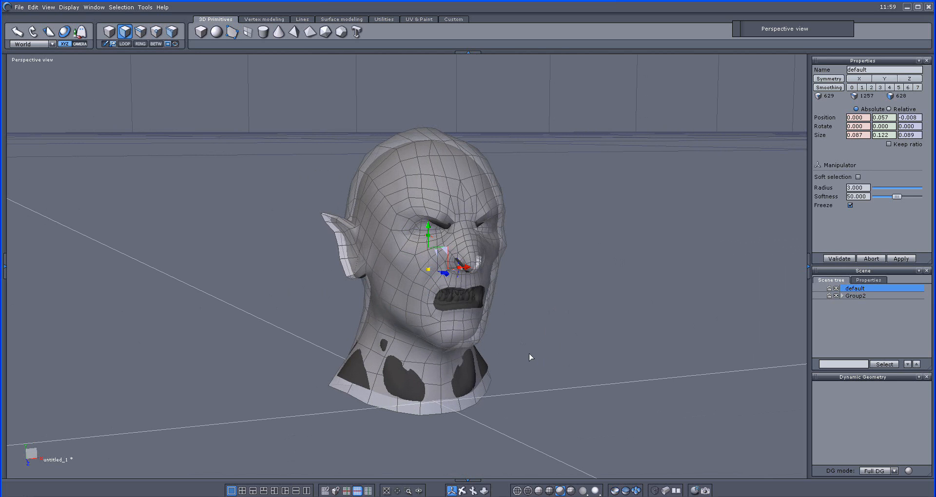
Step: Hide the high-poly orc group and export the low-poly head as Wavefront OBJ, replacing LOW-SCENE.obj in the MESH folder with export scale factor 100
left_click(836, 296)
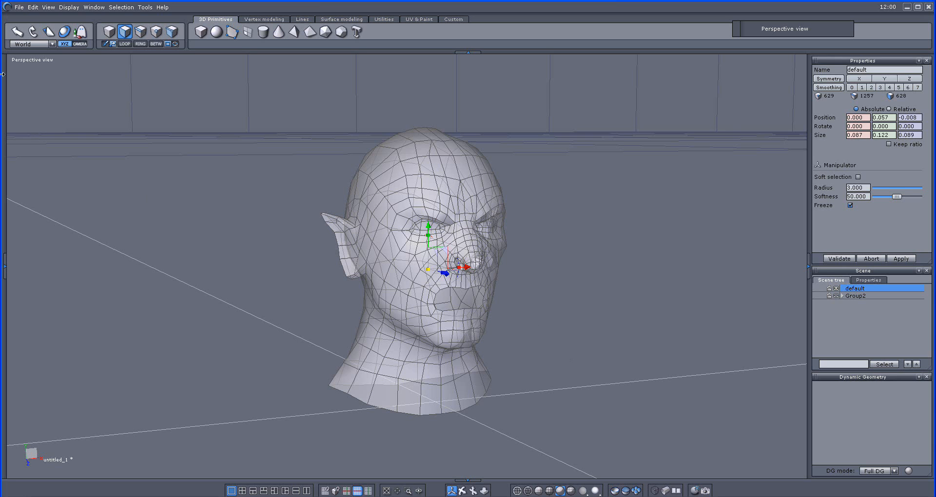
left_click(19, 7)
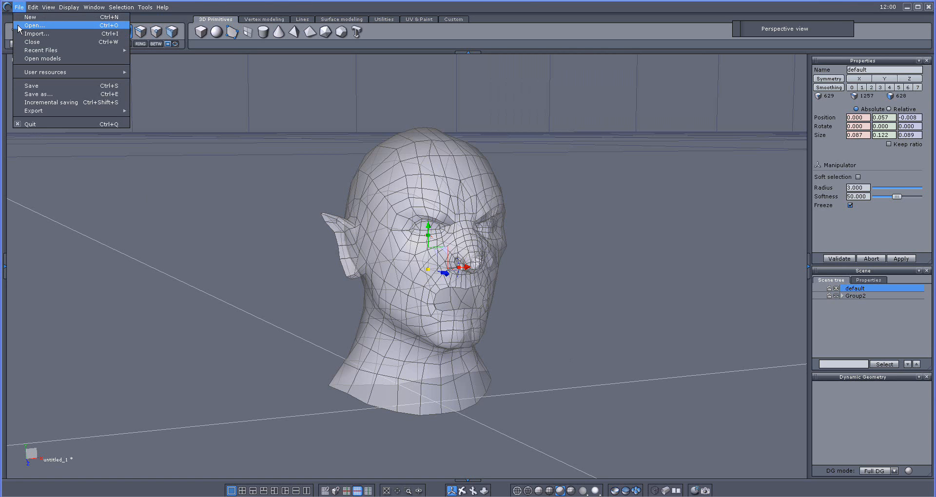
mouse_move(54, 110)
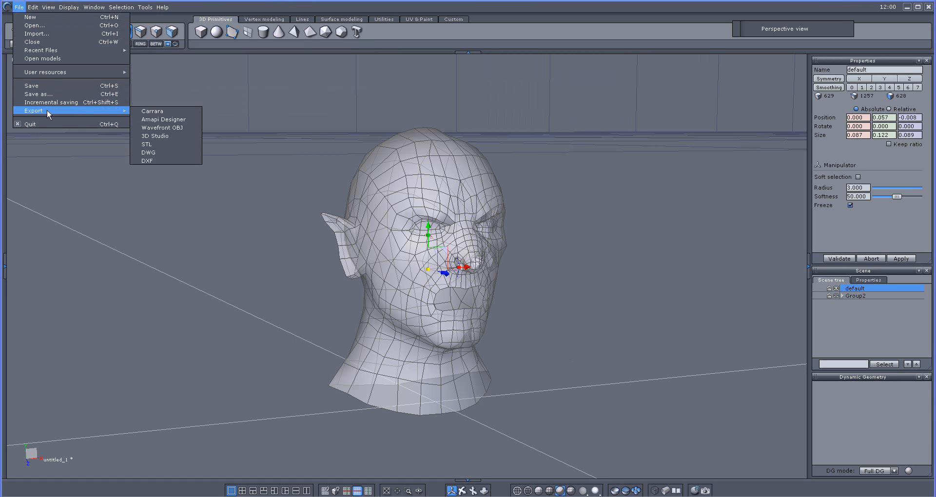
left_click(162, 127)
left_click(396, 222)
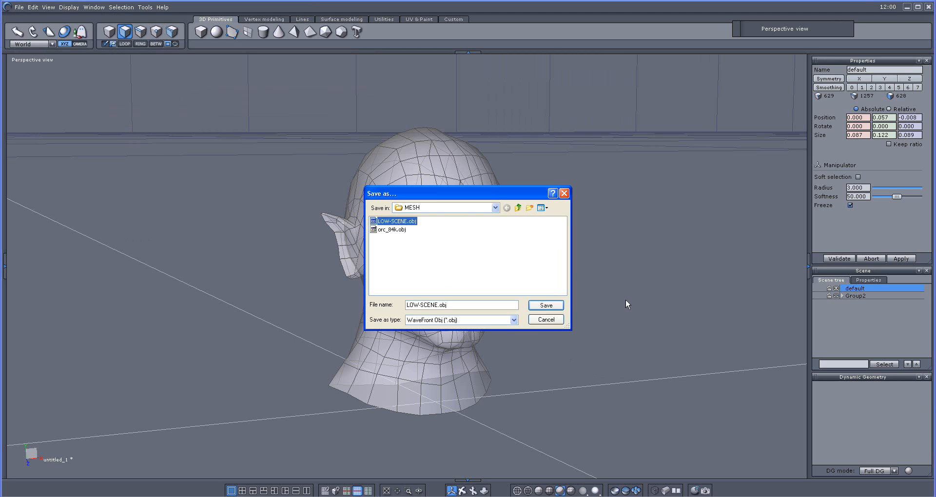
left_click(544, 306)
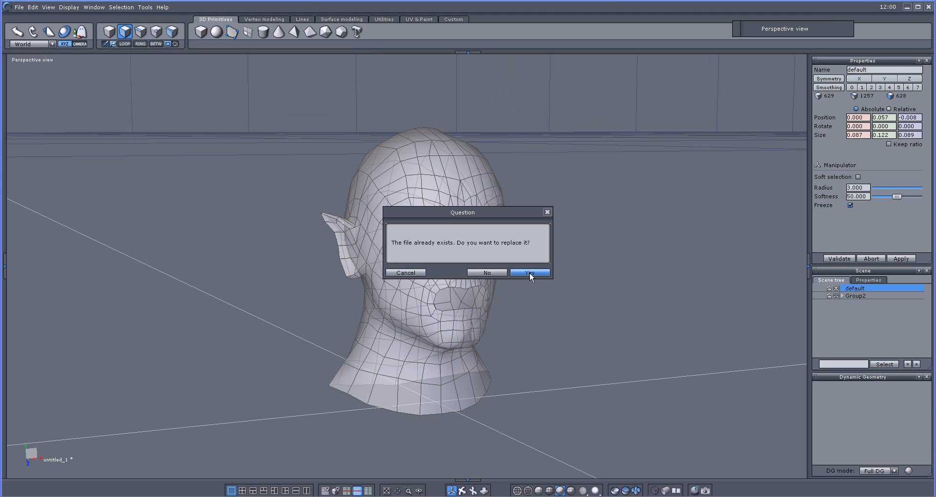
left_click(530, 273)
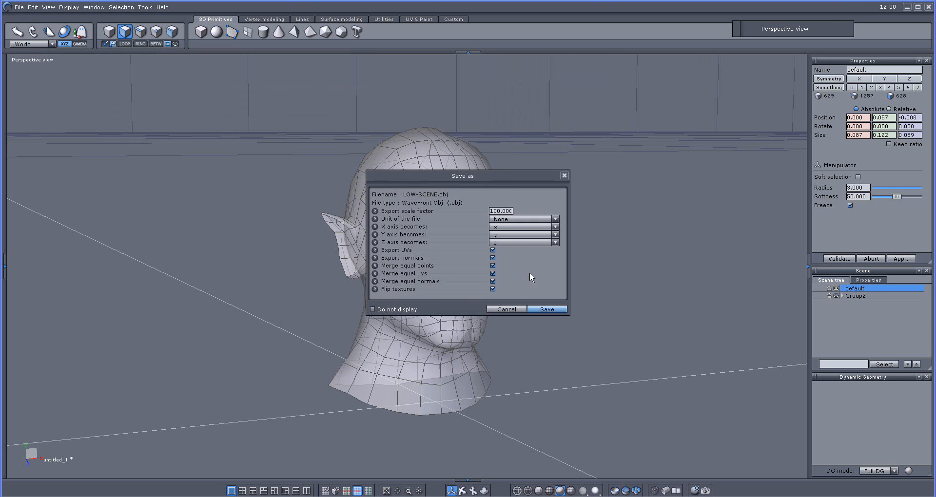
left_click(550, 309)
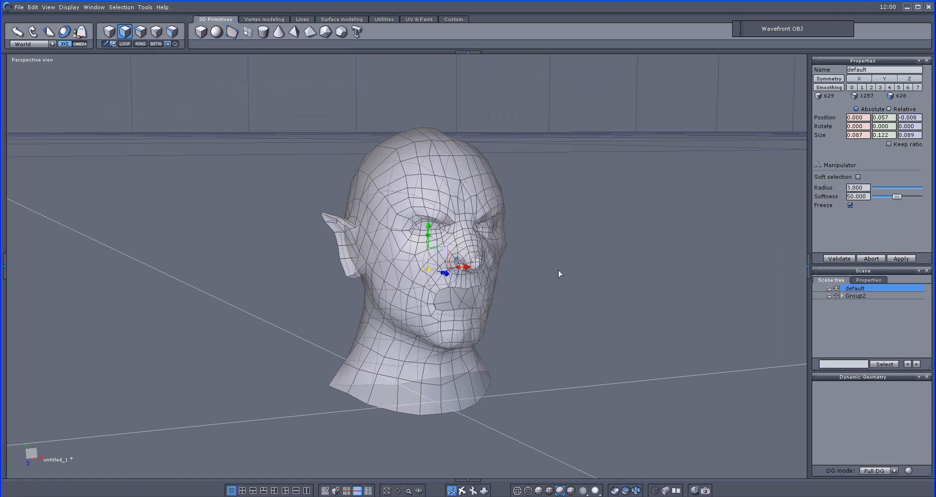
Step: Switch to TopoGun, clear the scene mesh, and load LOW-SCENE.obj from the MESH folder as the scene
scroll(568, 378, "down", 5)
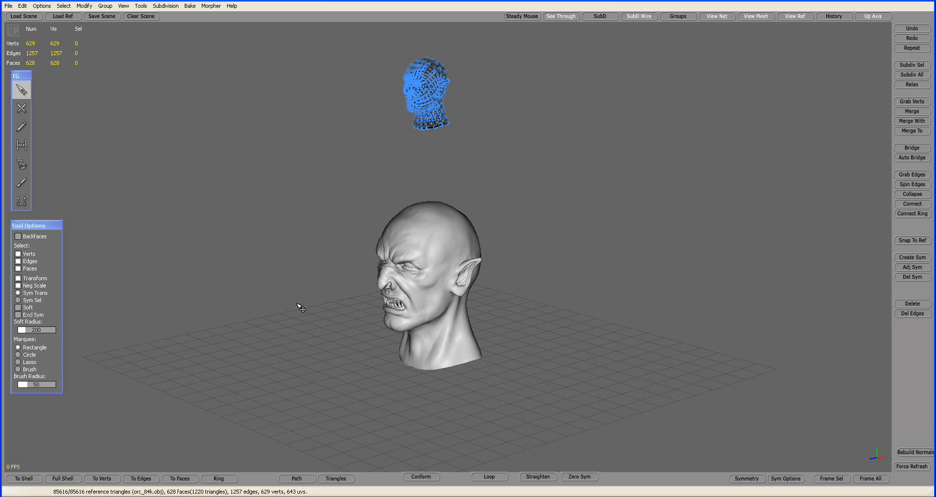
left_click(134, 18)
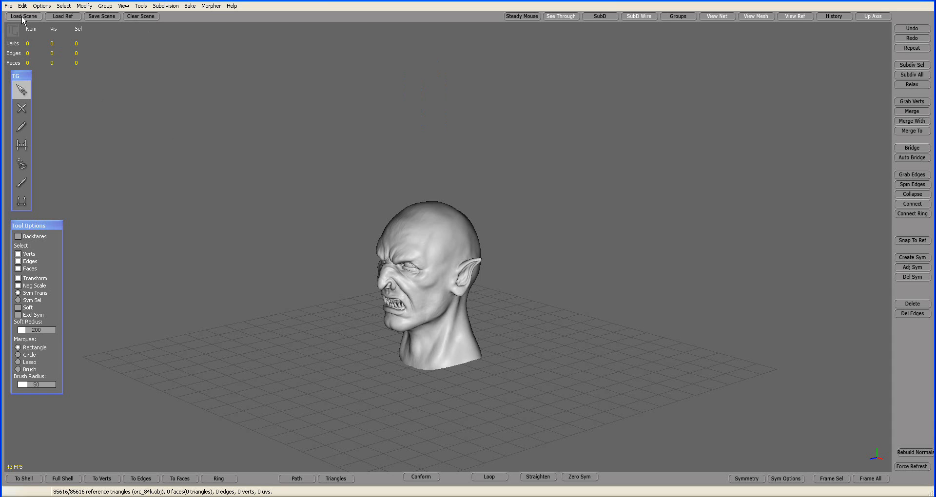
left_click(8, 6)
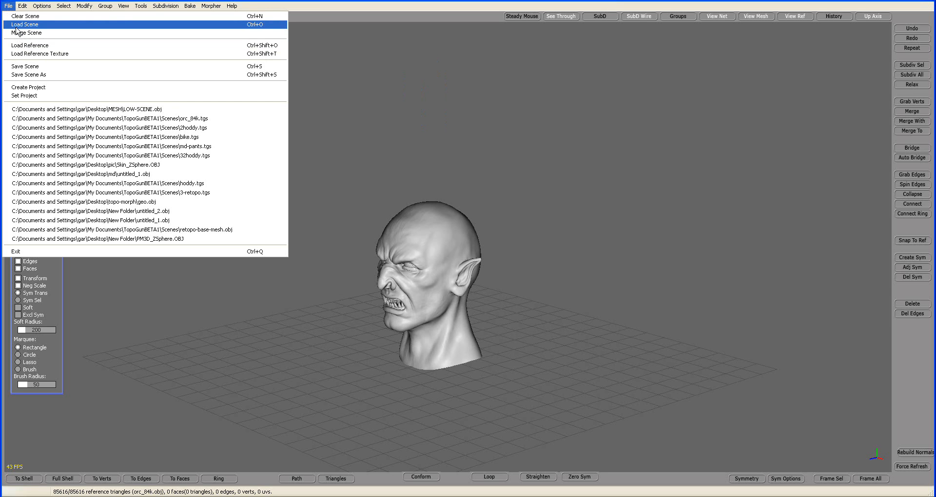
left_click(18, 27)
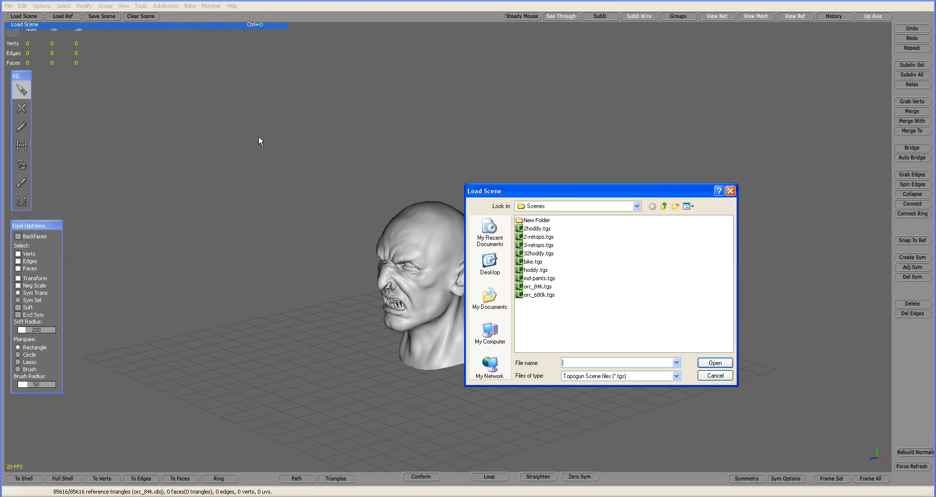
left_click(676, 376)
left_click(668, 389)
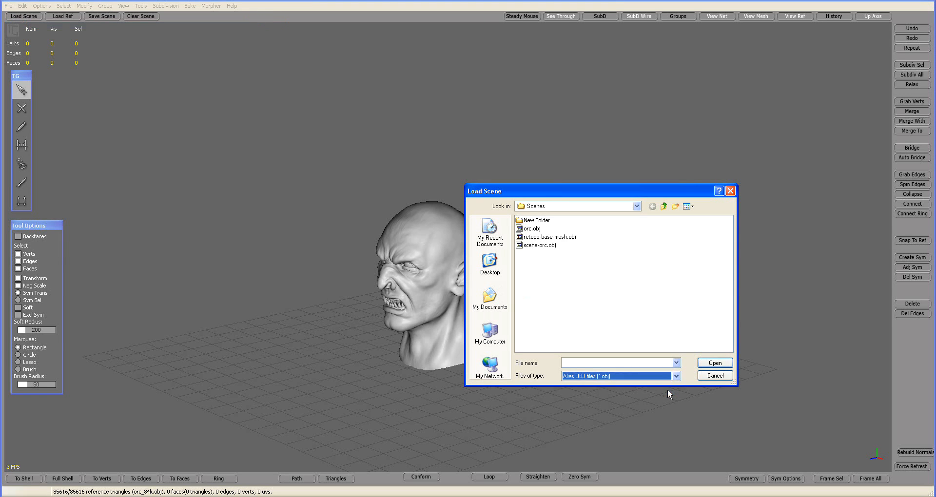
left_click(587, 207)
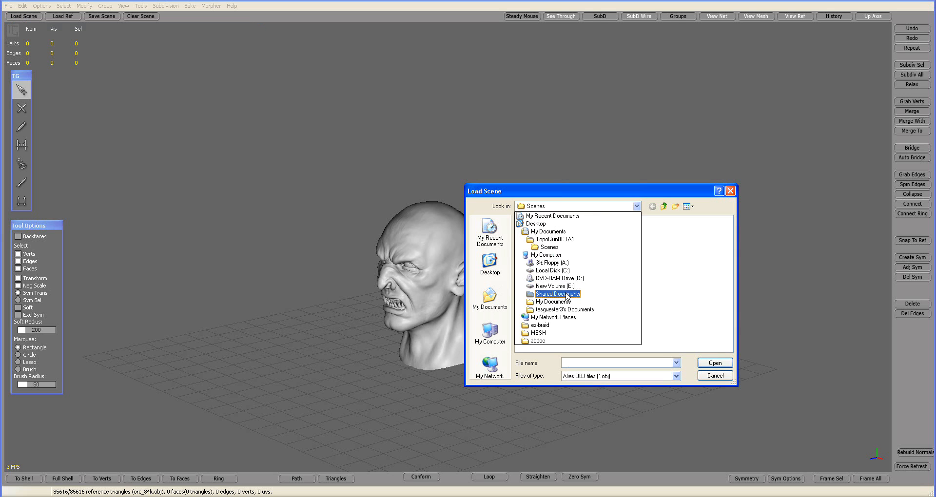
left_click(563, 333)
left_click(535, 222)
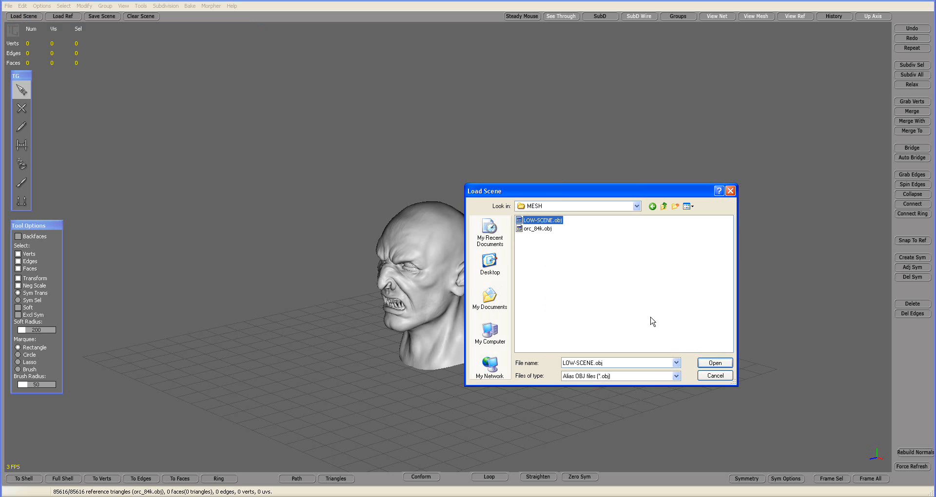
left_click(715, 365)
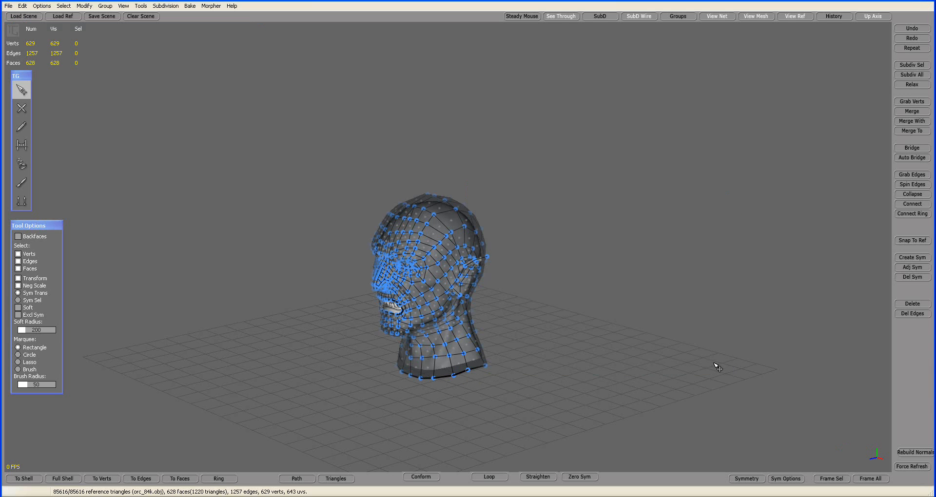
Step: Select all the low-poly head's vertices, using vertex-only selection with Backfaces enabled, and disable Transform
left_click_drag(553, 300, 687, 283, "alt")
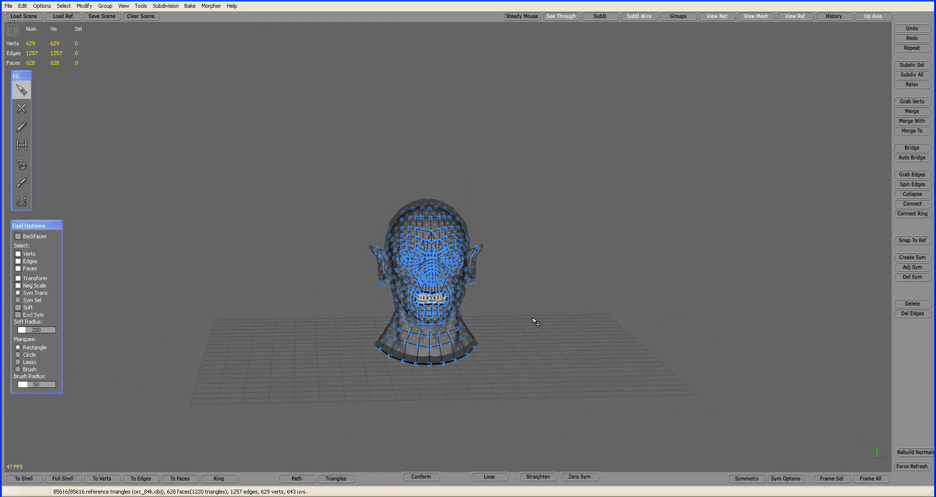
mouse_move(533, 320)
left_mouse_down("alt")
mouse_move(637, 261)
mouse_move(641, 271)
mouse_move(528, 317)
left_mouse_up("alt")
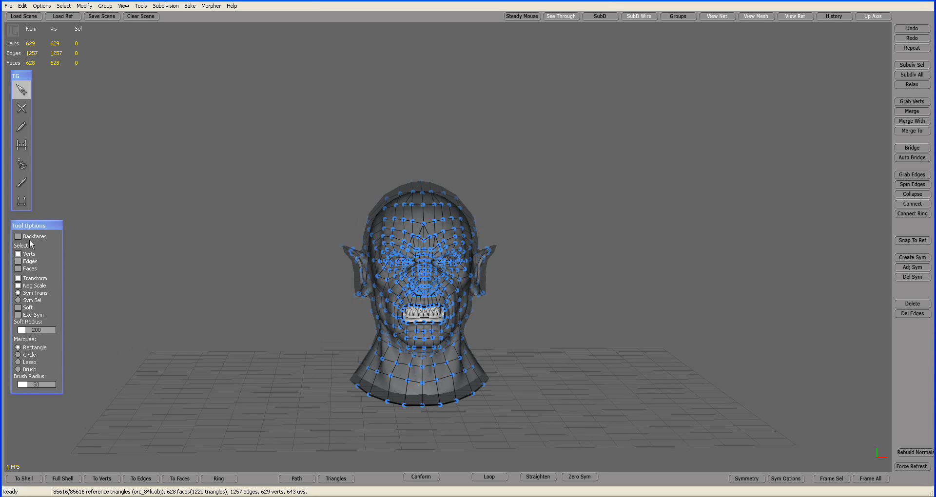
left_click_drag(289, 138, 556, 445)
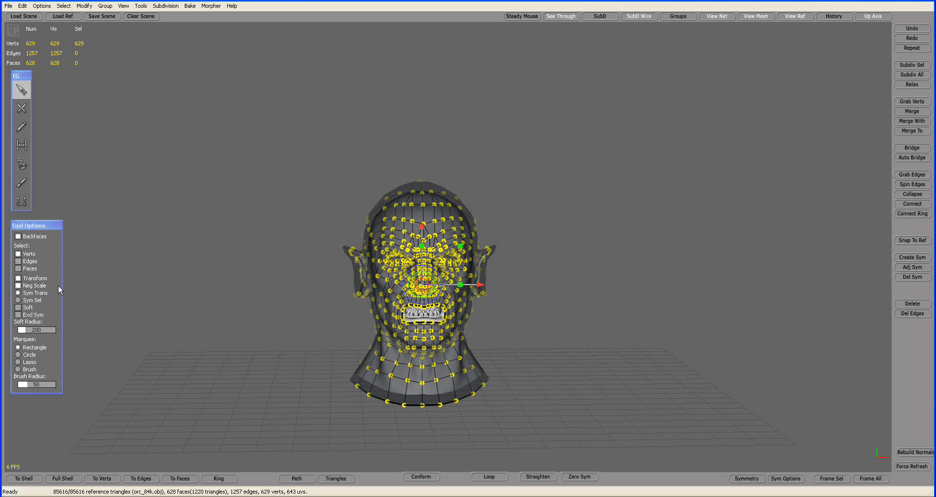
left_click(37, 280)
left_click_drag(251, 285, 420, 291, "alt")
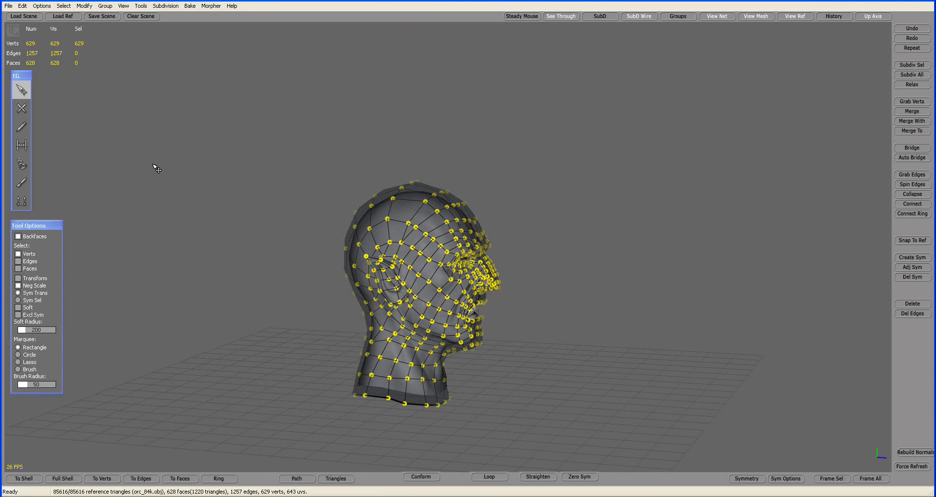
Step: Reselect all the low-poly head's vertices and relax them with an amount of 0.5
left_click(84, 6)
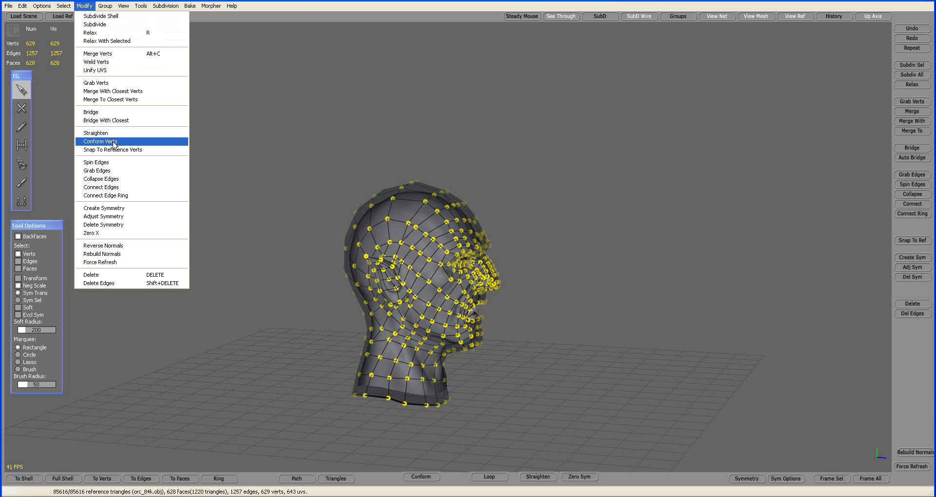
left_click(669, 164)
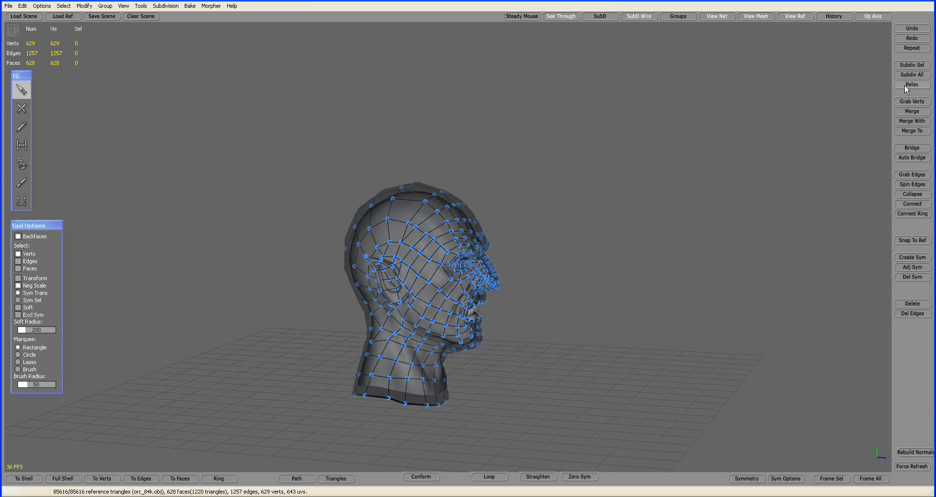
left_click_drag(288, 156, 588, 434)
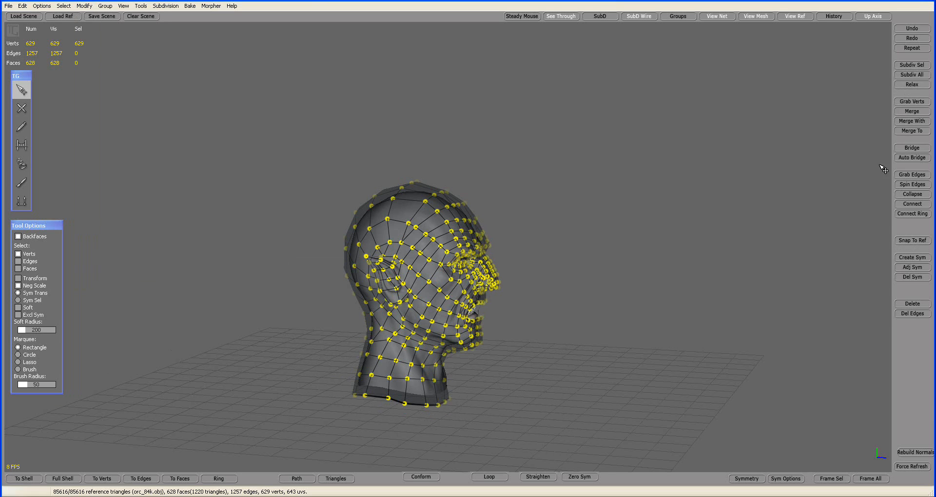
left_click(909, 85)
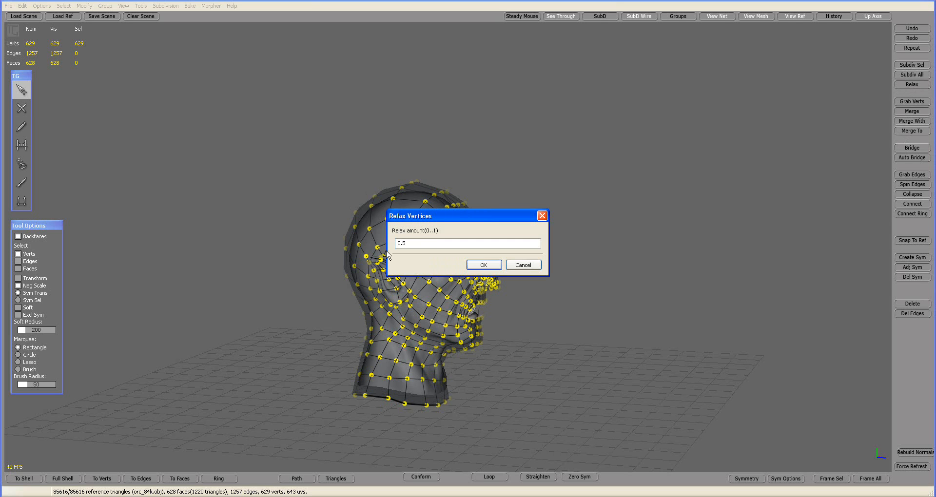
left_click(483, 266)
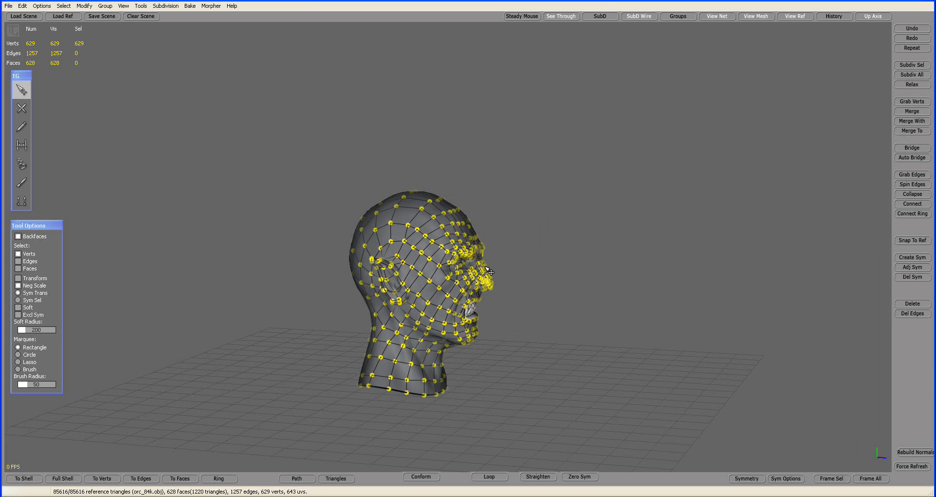
Step: Deselect the vertices and examine how the relaxed mesh fits the orc head from the front and the side
left_click(525, 263)
left_click_drag(555, 274, 478, 311, "alt")
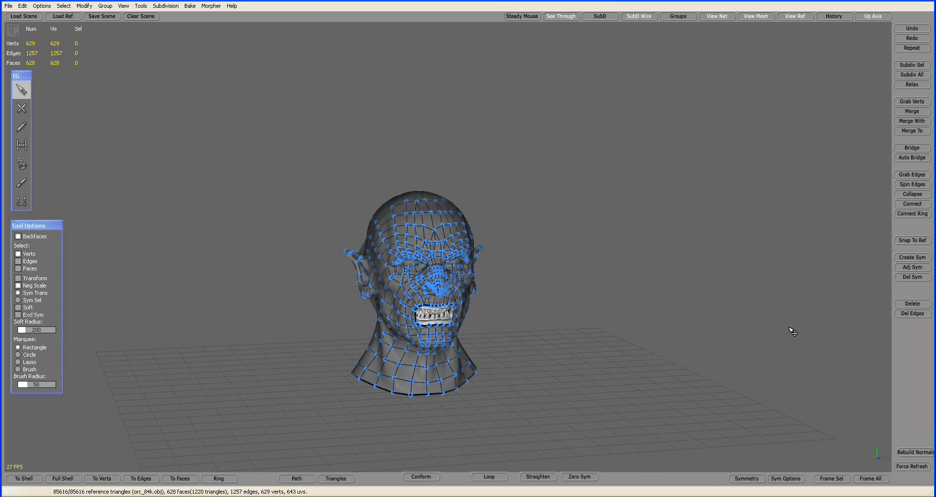
left_click(910, 239)
left_click_drag(690, 255, 583, 255, "alt")
scroll(546, 276, "up", 3)
scroll(567, 277, "up", 1)
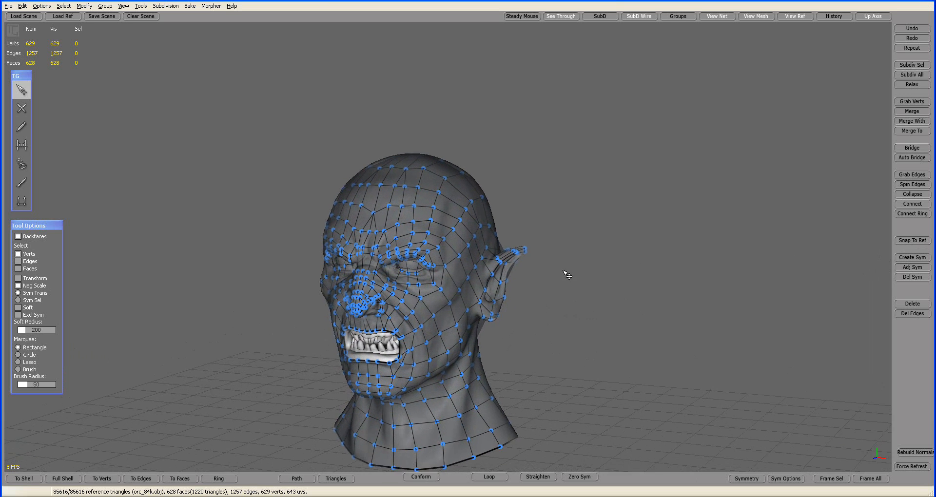
middle_click_drag(567, 278, 585, 232, "alt")
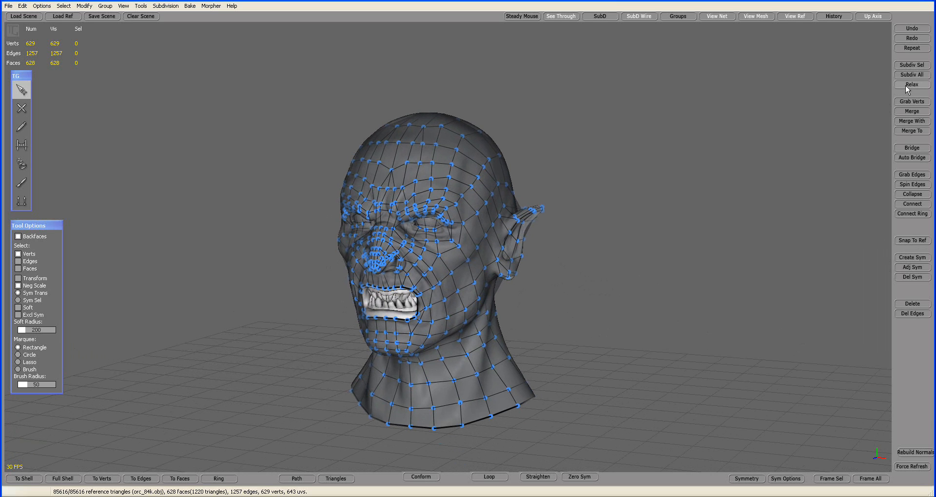
left_click_drag(647, 246, 582, 246, "alt")
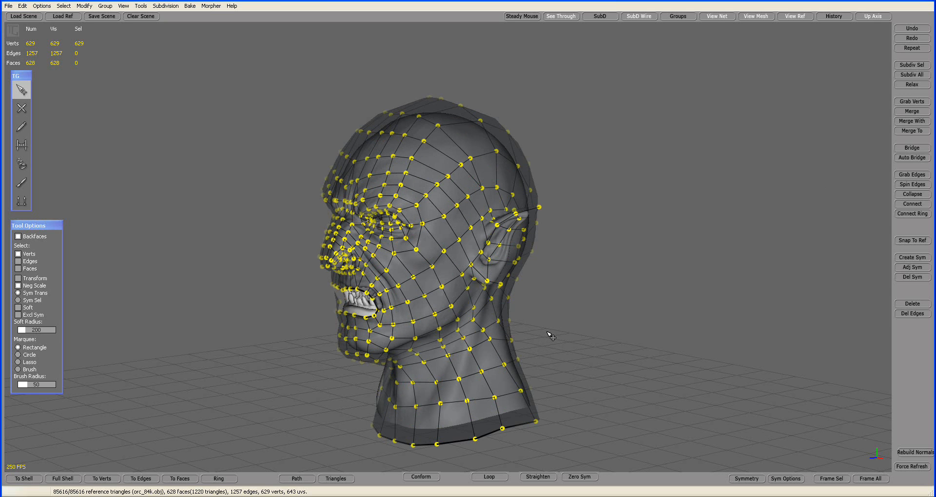
Step: Conform all vertices of the unrelaxed low-poly head to the orc reference surface with Conform Verts
left_click_drag(283, 251, 543, 330, "alt")
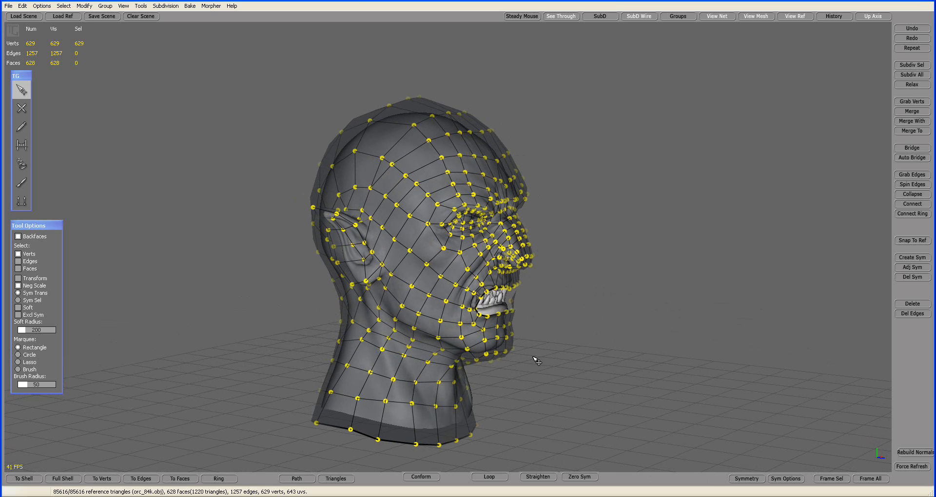
left_click_drag(249, 181, 331, 157, "alt")
left_click(85, 6)
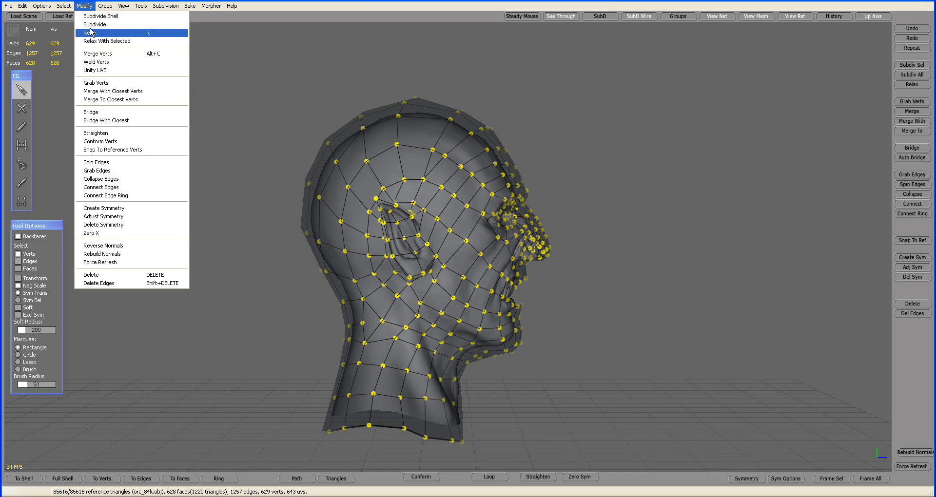
left_click(107, 143)
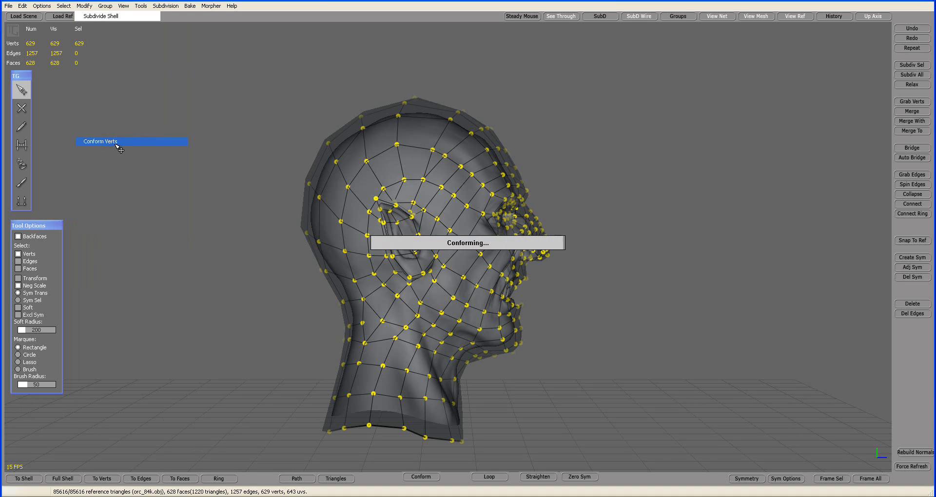
left_click(154, 151)
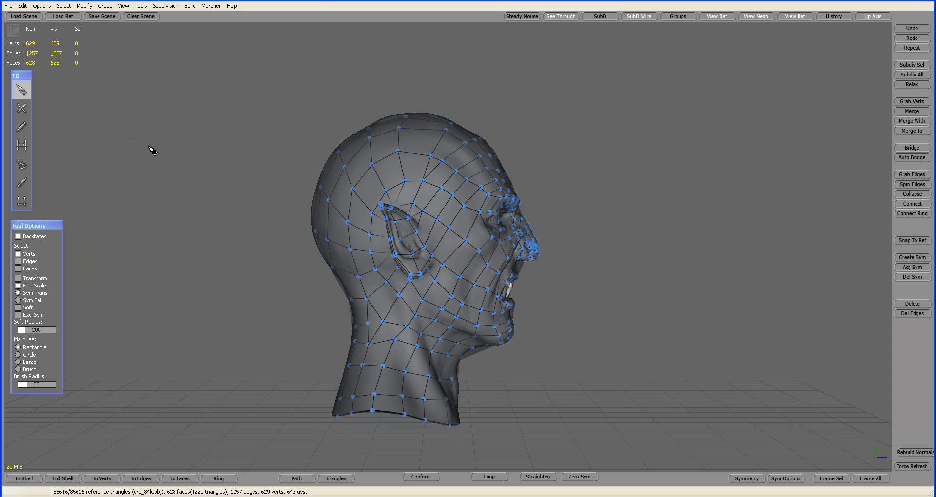
Step: Switch to the Brush tool in Relax mode and smooth the conformed mesh on the side of the head
left_click_drag(600, 179, 642, 195, "alt")
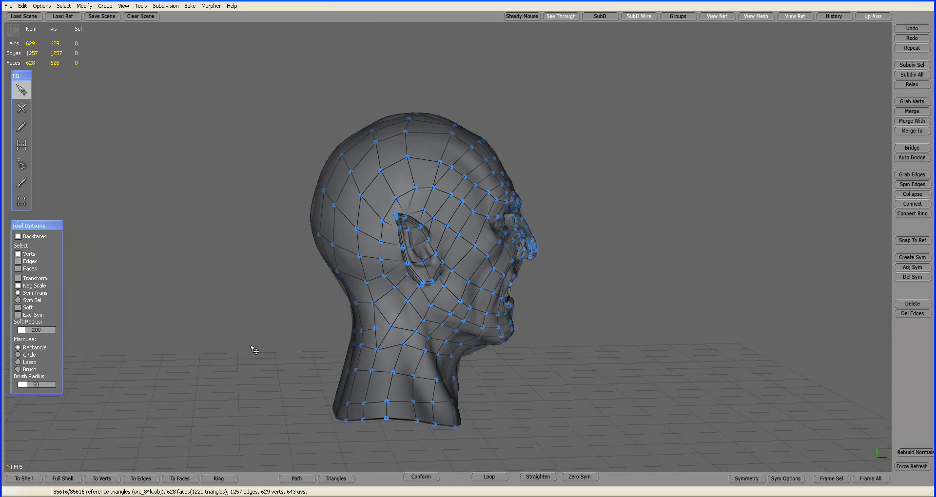
left_click(24, 180)
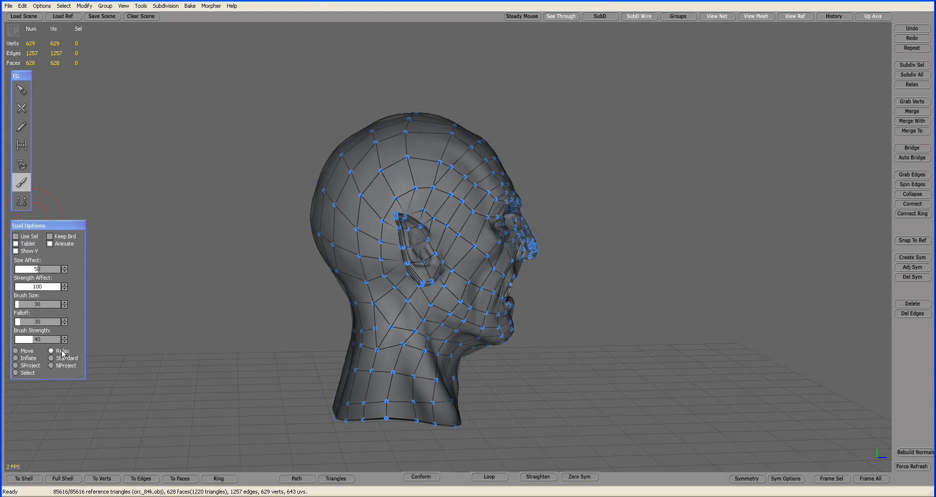
mouse_move(436, 176)
left_mouse_down()
mouse_move(390, 173)
mouse_move(454, 147)
mouse_move(370, 159)
mouse_move(405, 127)
mouse_move(453, 124)
mouse_move(361, 170)
mouse_move(371, 290)
mouse_move(439, 312)
mouse_move(470, 234)
mouse_move(573, 270)
mouse_move(451, 272)
mouse_move(436, 290)
left_mouse_up()
left_click_drag(344, 293, 351, 289, "alt")
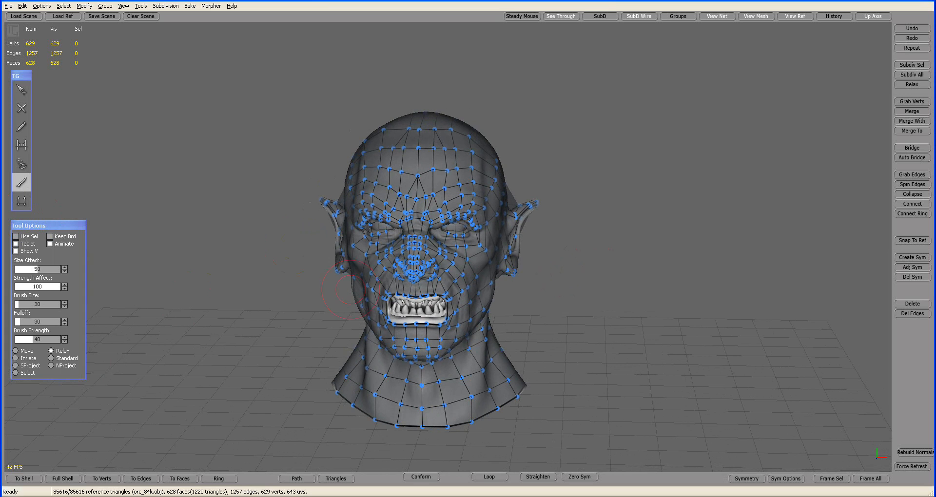
Step: Turn on the SubD preview for the conformed low-poly head
left_click(600, 17)
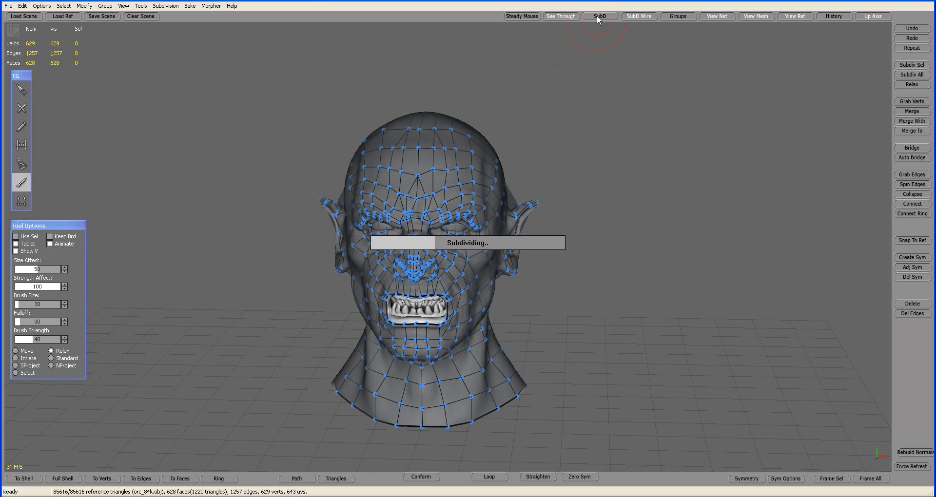